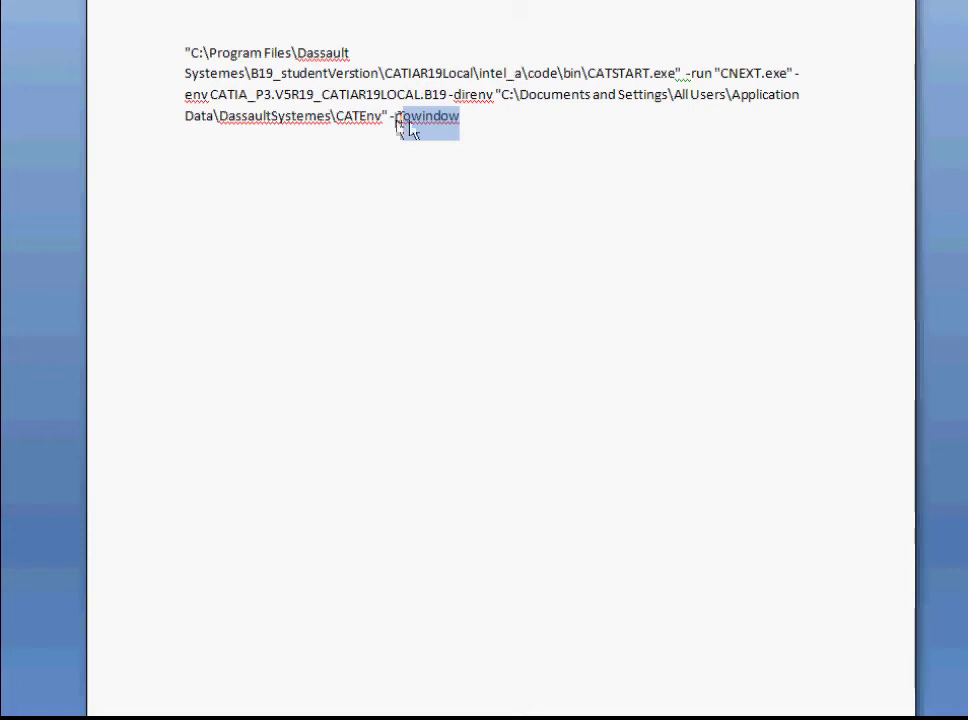
Step: Review the CATEnv path and -nowindow option in the shortcut target text and switch to the All Users folder in Windows Explorer
{"action": "left_click_drag", "start_coordinate": [402, 128], "coordinate": [349, 118]}
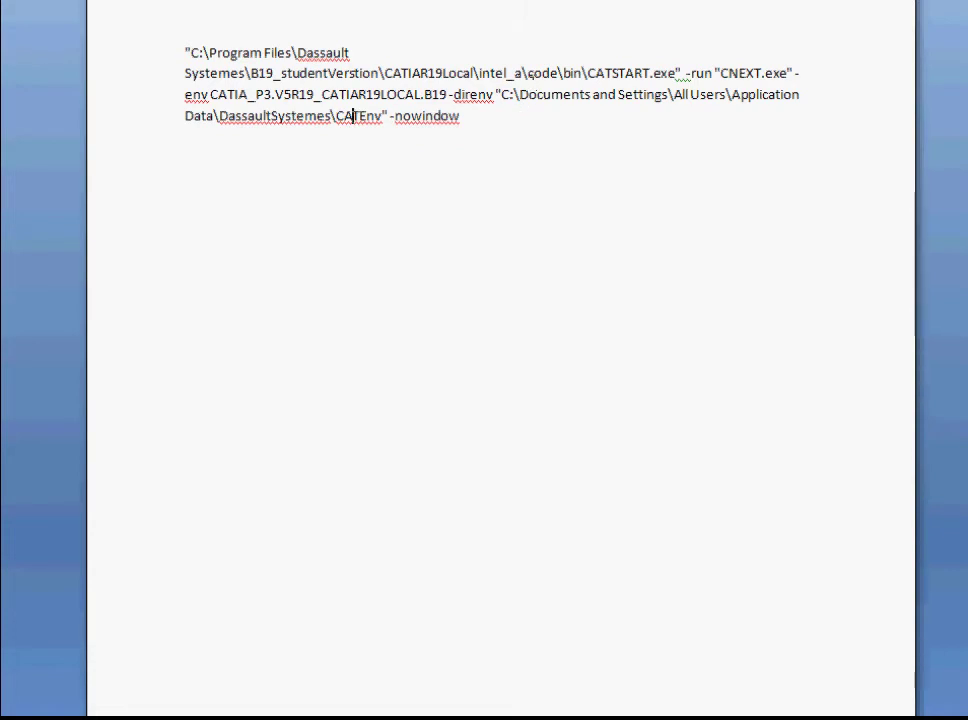
{"action": "key", "text": "alt+Tab"}
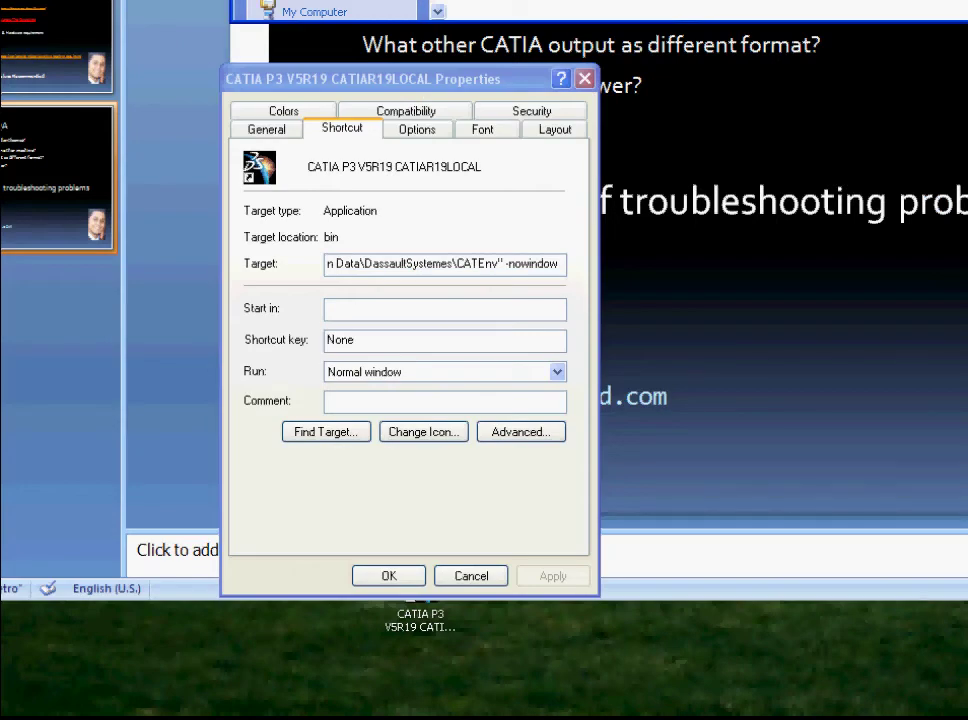
{"action": "left_click_drag", "start_coordinate": [565, 2], "coordinate": [422, 36]}
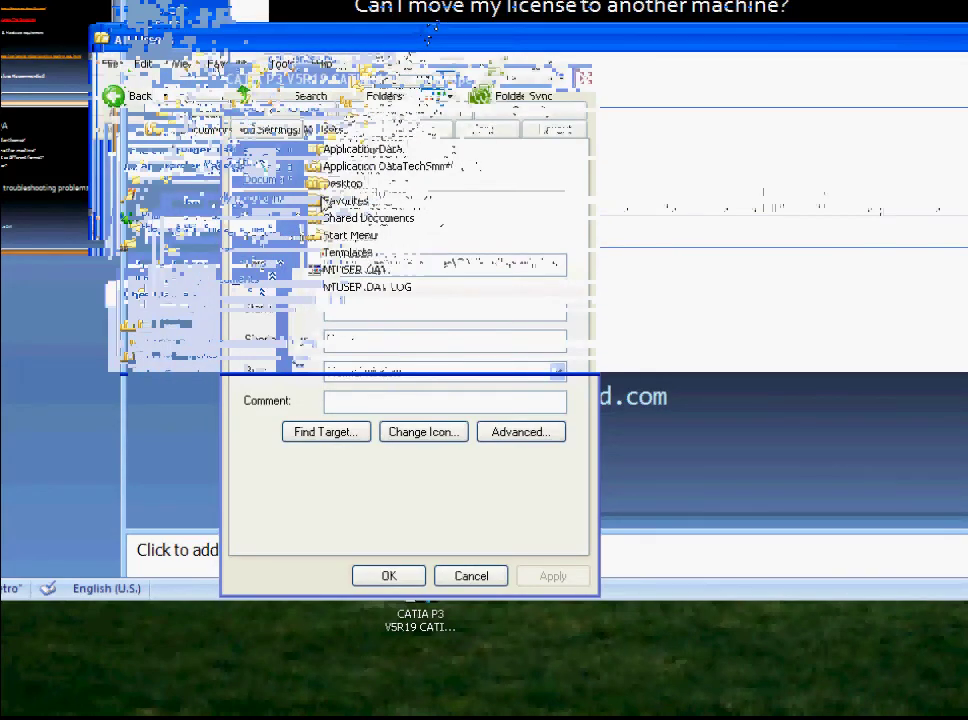
Step: Check the hidden files and folders setting in Folder Options from the All Users folder
{"action": "double_click", "coordinate": [365, 149]}
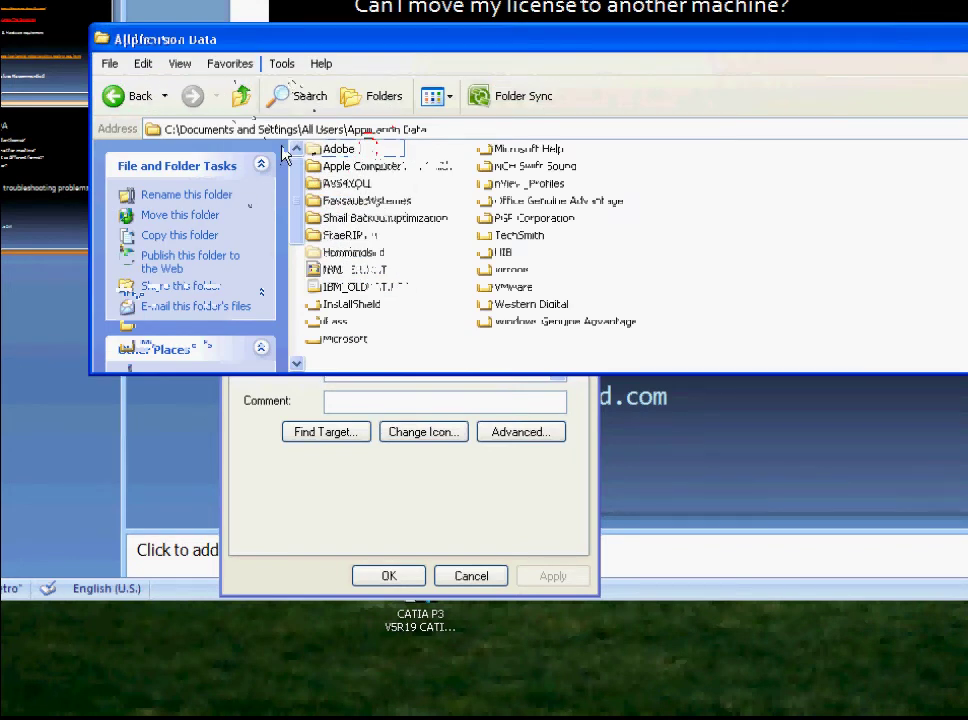
{"action": "left_click", "coordinate": [134, 97]}
{"action": "left_click", "coordinate": [281, 64]}
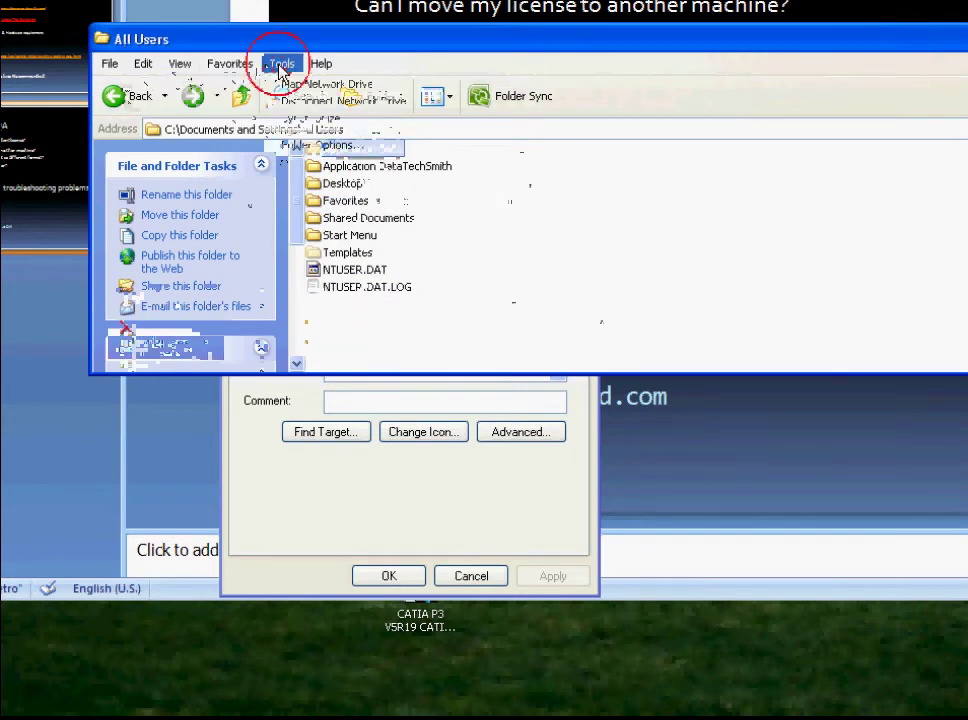
{"action": "left_click", "coordinate": [320, 147]}
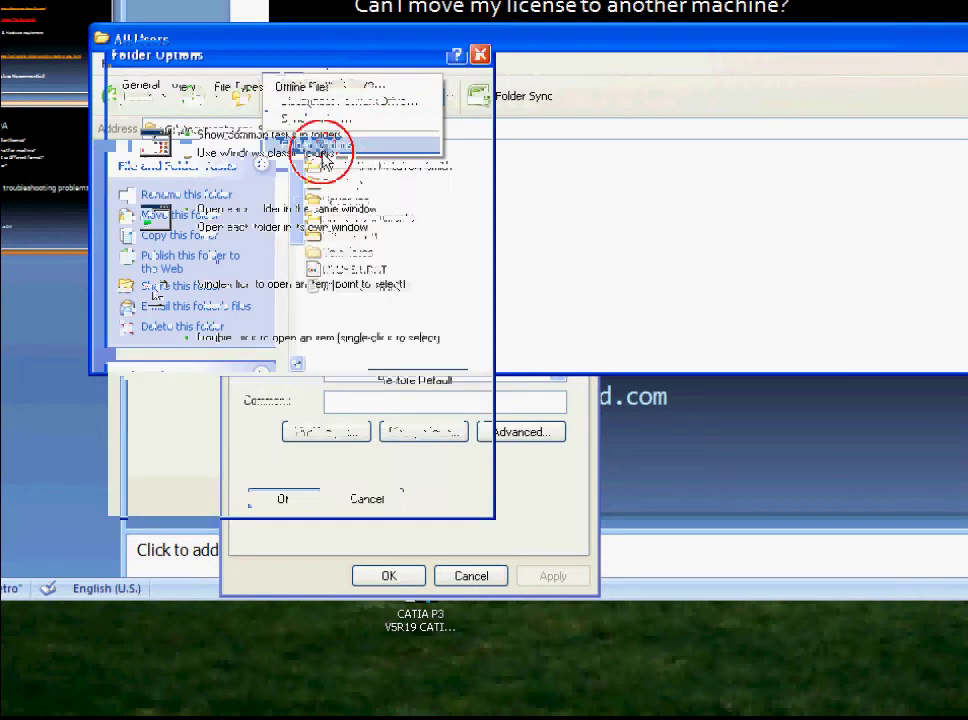
{"action": "left_click", "coordinate": [185, 86]}
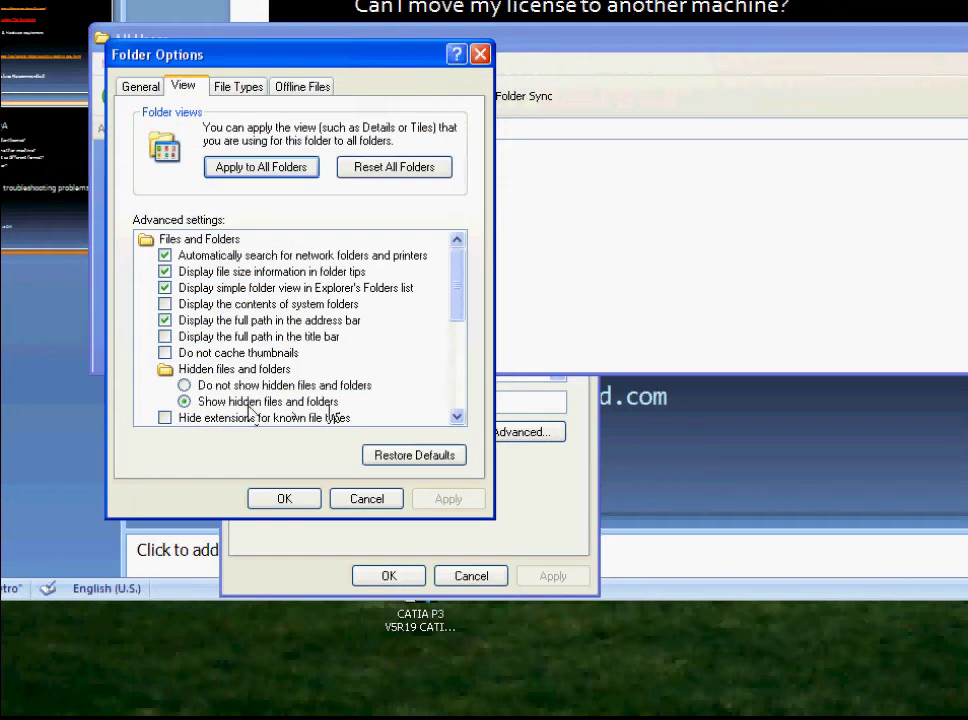
{"action": "left_click", "coordinate": [480, 54]}
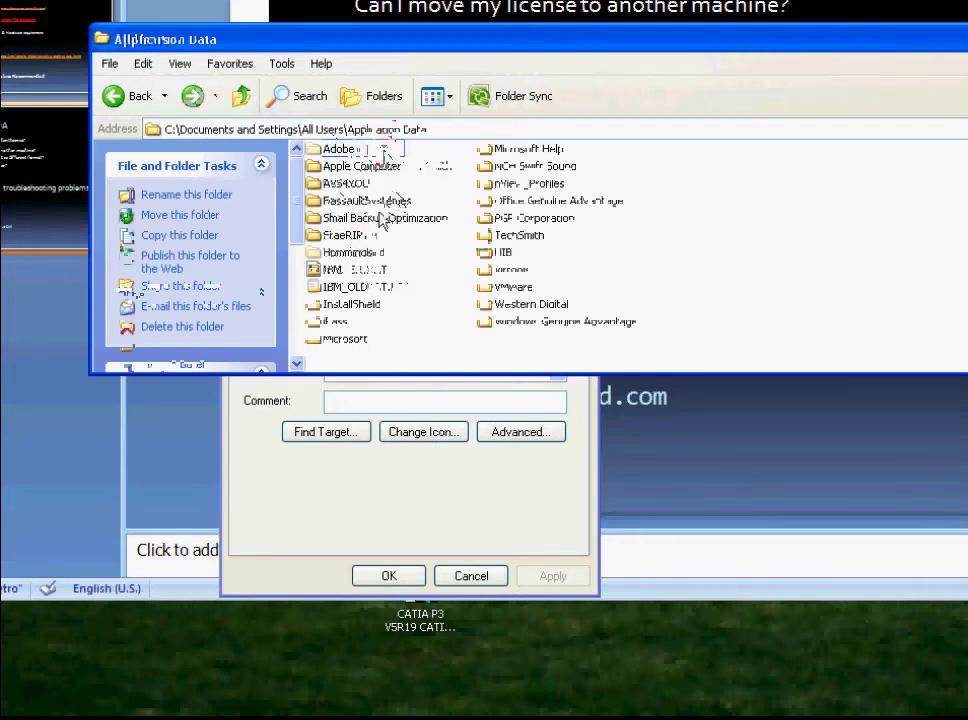
Step: Open the CATEnv folder inside Application Data\DassaultSystemes for All Users
{"action": "double_click", "coordinate": [368, 200]}
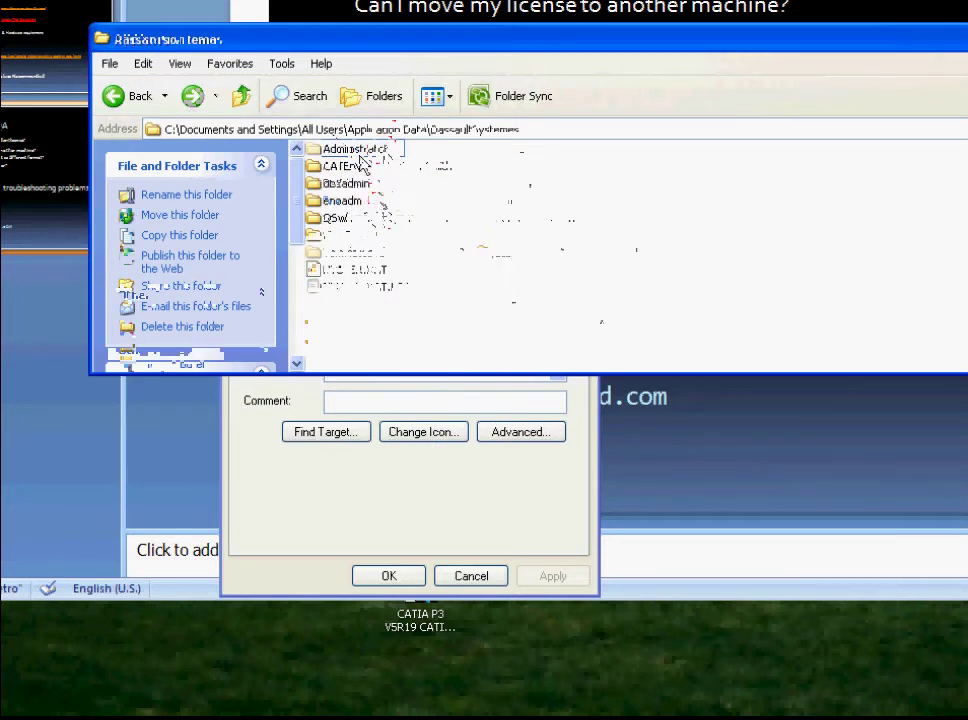
{"action": "left_click", "coordinate": [341, 168]}
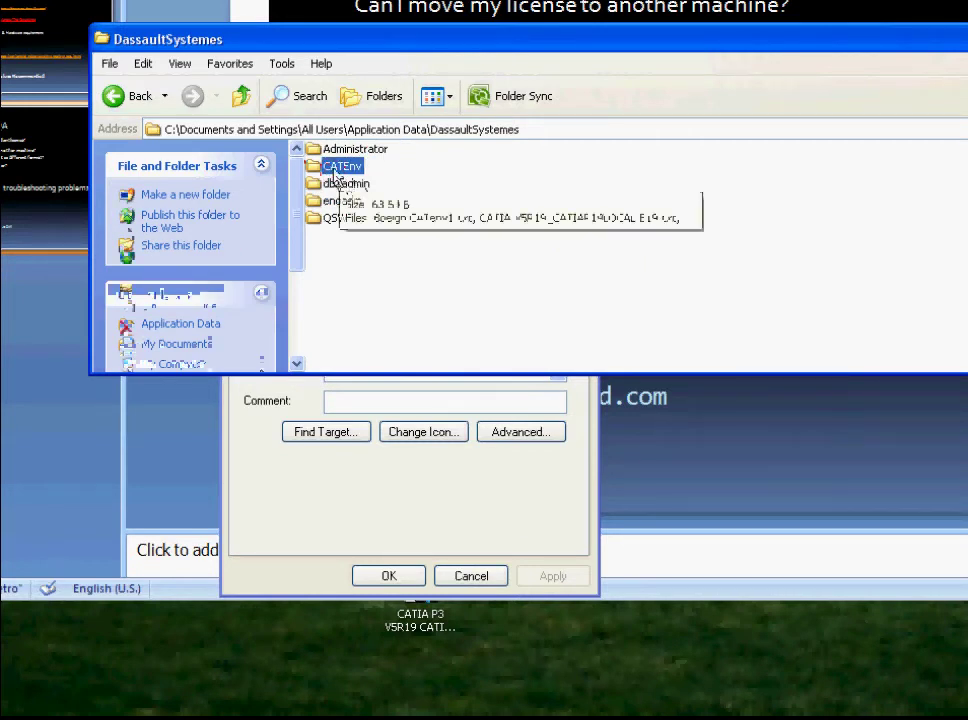
{"action": "double_click", "coordinate": [333, 167]}
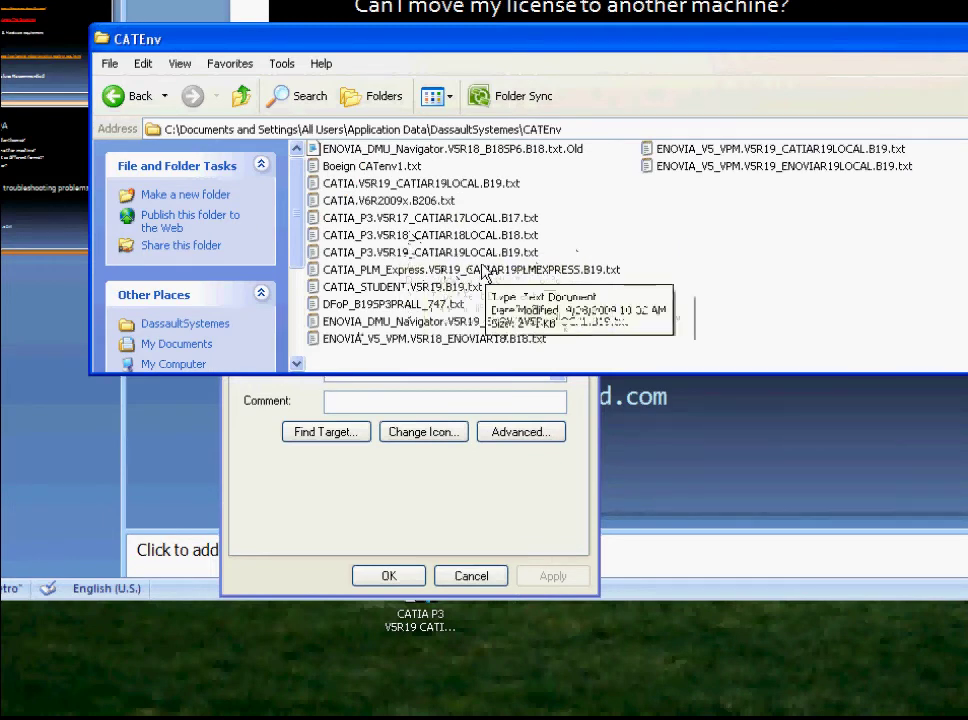
Step: Open the environment file CATIA_P3.V5R19_CATIAR19LOCAL.B19.txt in Notepad
{"action": "left_click", "coordinate": [488, 253]}
{"action": "left_click", "coordinate": [488, 254]}
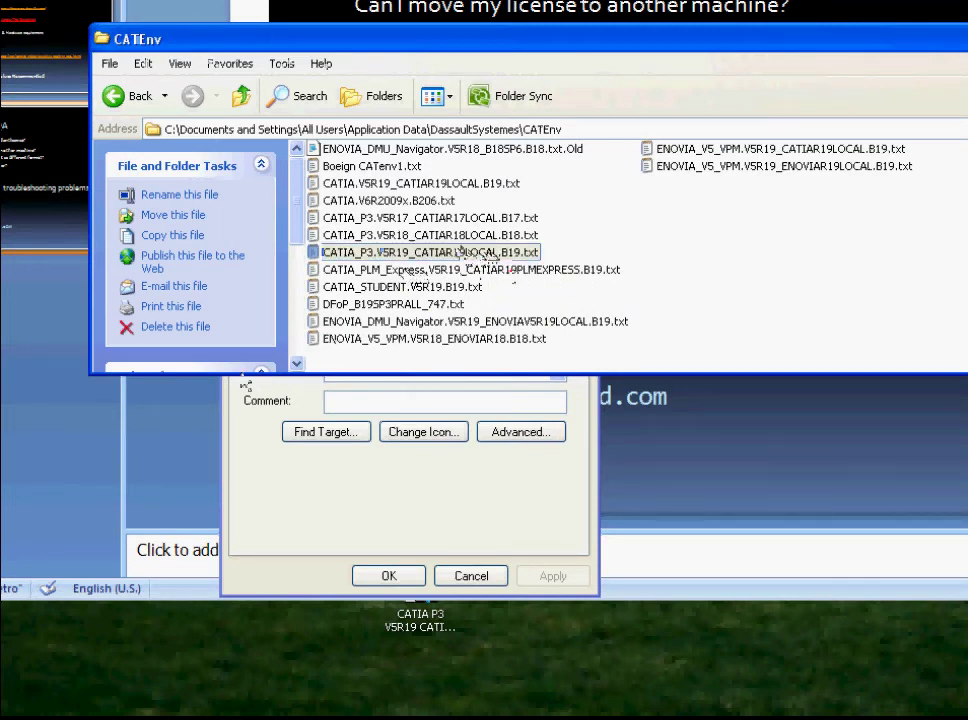
{"action": "key", "text": "Return"}
{"action": "key", "text": "Return"}
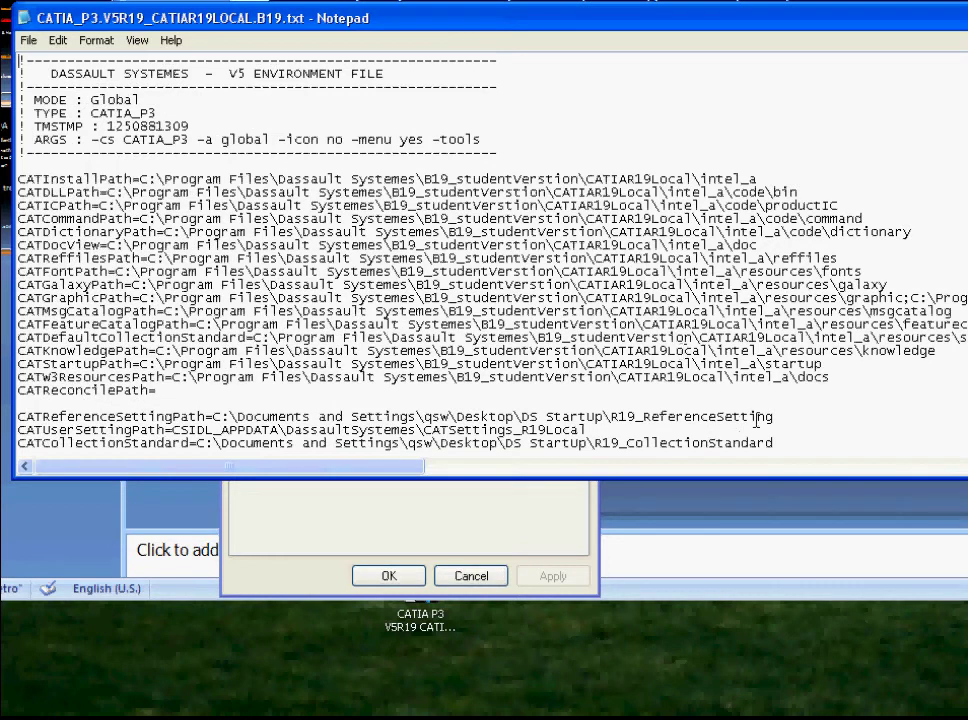
Step: Examine the CATReferenceSettingPath and CATUserSettingPath lines in the environment file
{"action": "left_click_drag", "start_coordinate": [786, 417], "coordinate": [597, 416]}
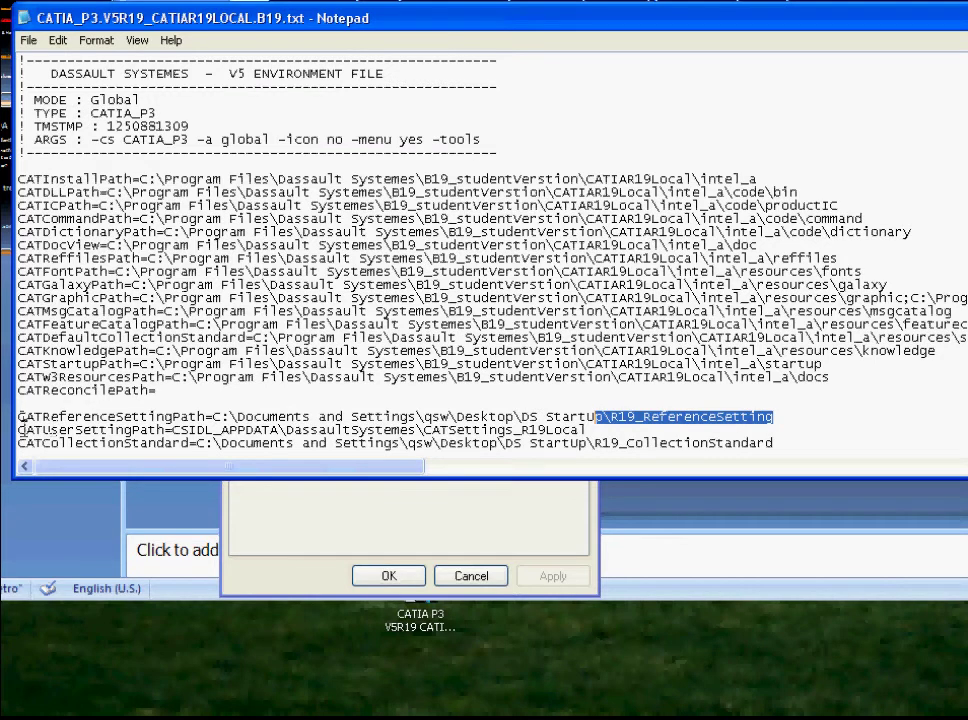
{"action": "left_click_drag", "start_coordinate": [20, 429], "coordinate": [603, 432]}
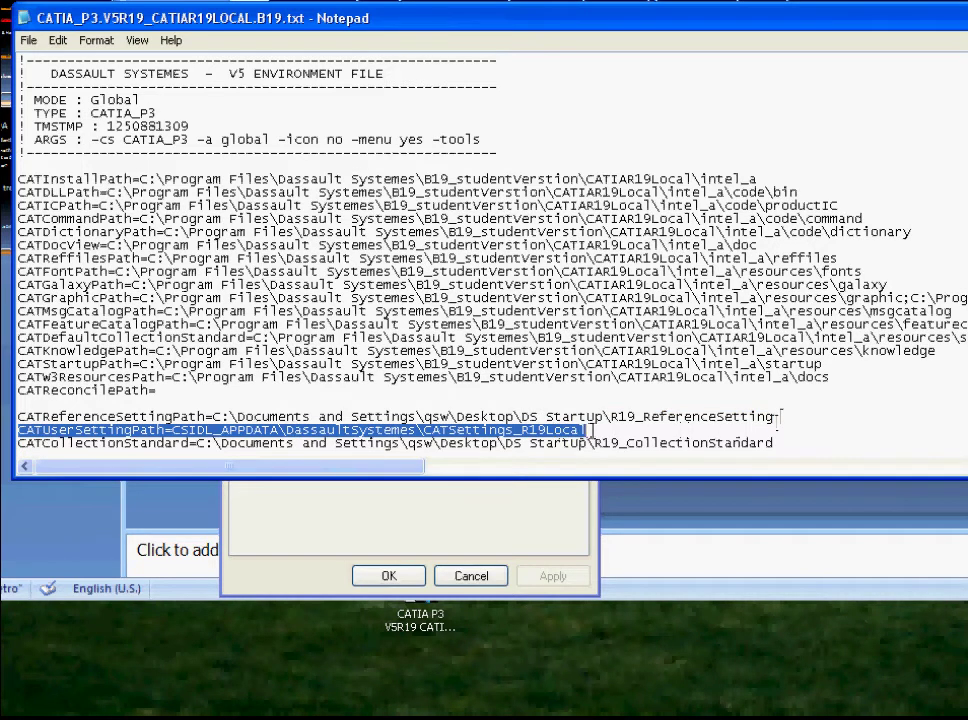
{"action": "left_click", "coordinate": [595, 430]}
{"action": "left_click_drag", "start_coordinate": [596, 430], "coordinate": [22, 428]}
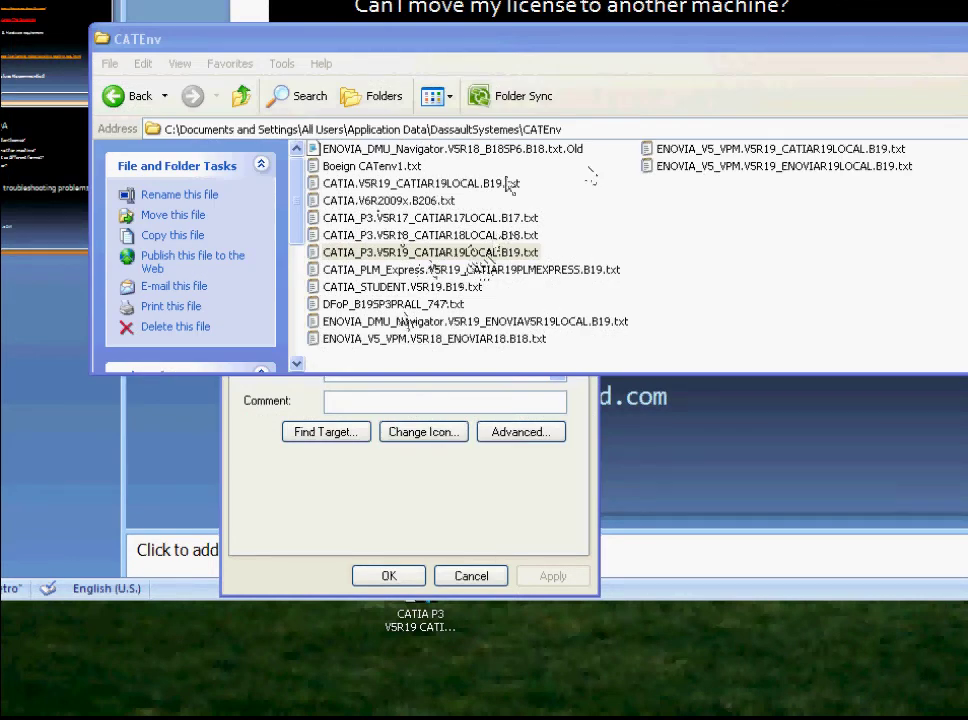
Step: Return to the CATEnv folder, review its path, and select CATIA_P3.V5R19_CATIAR19LOCAL.B19.txt in the list
{"action": "left_click", "coordinate": [580, 127]}
{"action": "left_click", "coordinate": [580, 126]}
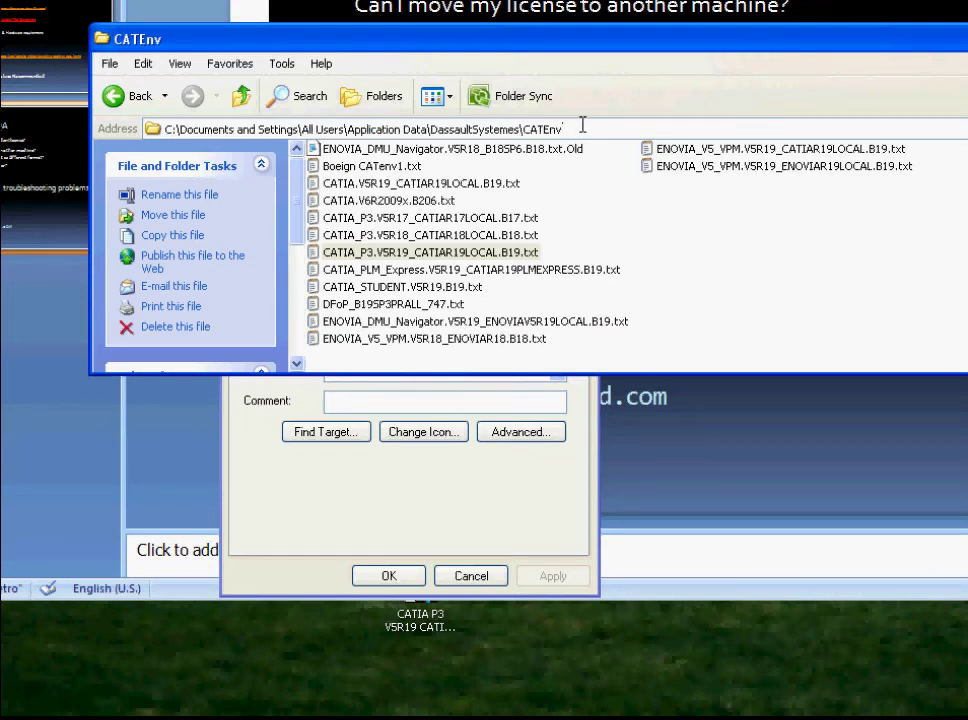
{"action": "left_click_drag", "start_coordinate": [646, 41], "coordinate": [578, 101]}
{"action": "left_click", "coordinate": [400, 313]}
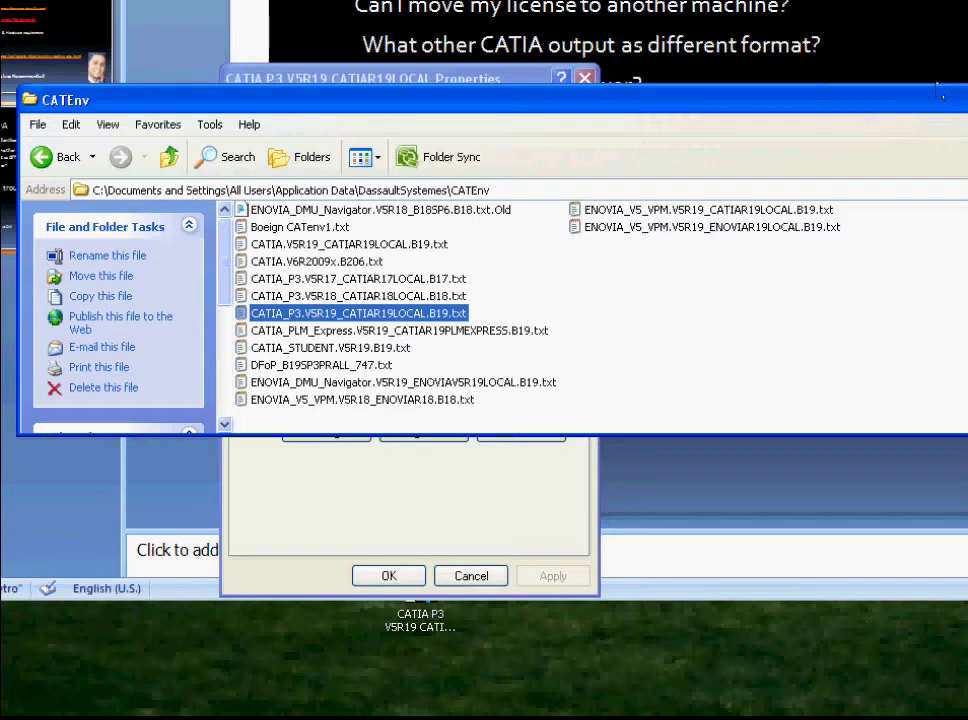
{"action": "left_click_drag", "start_coordinate": [936, 88], "coordinate": [967, 0]}
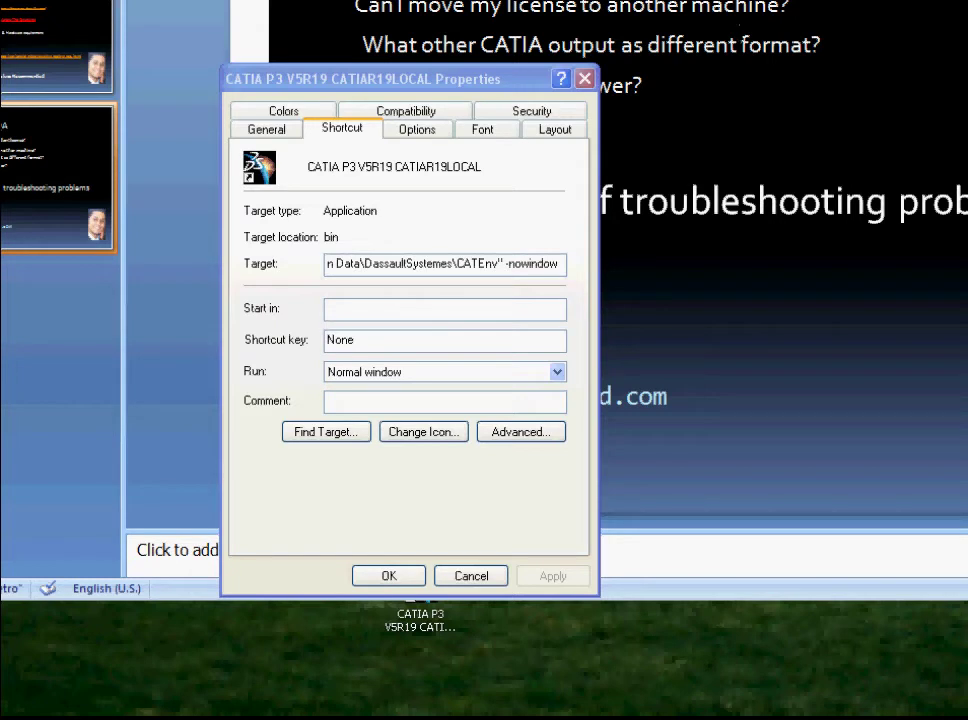
Step: Review the user-level CATSettings_R19Local path, go back to its parent DassaultSystemes folder, and reopen CATSettings_R19Local
{"action": "left_click_drag", "start_coordinate": [700, 0], "coordinate": [728, 28]}
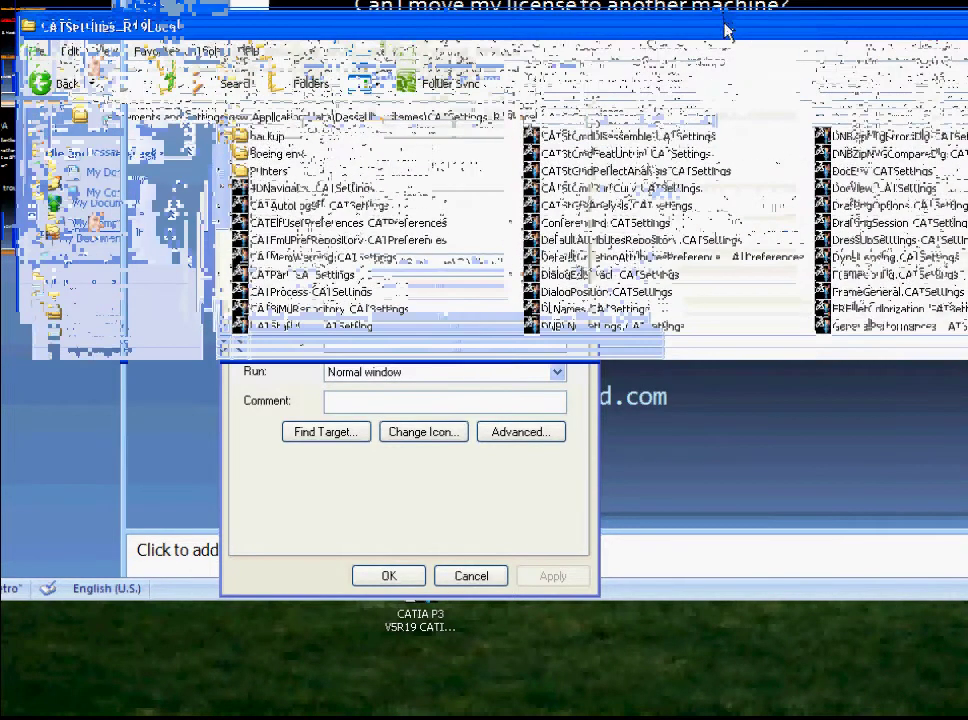
{"action": "left_click", "coordinate": [555, 117]}
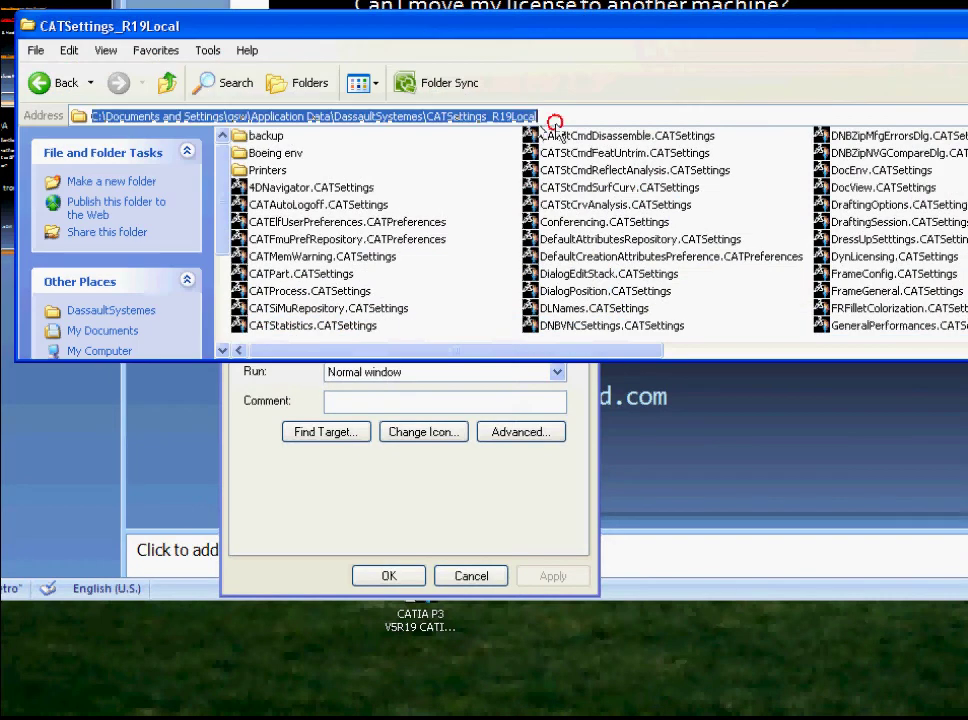
{"action": "left_click", "coordinate": [117, 117]}
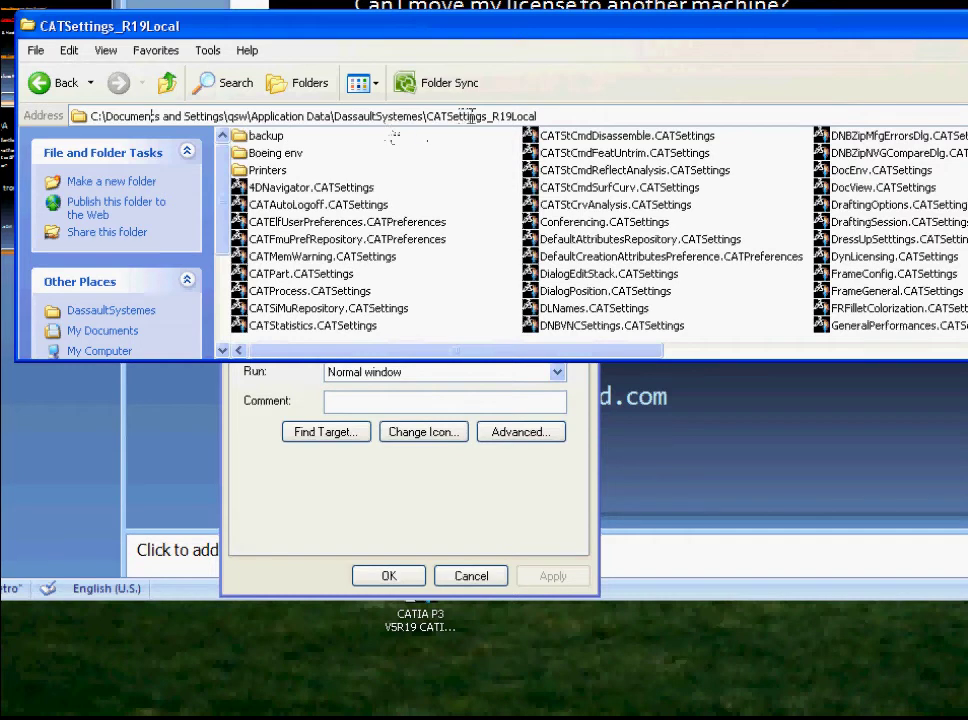
{"action": "left_click", "coordinate": [34, 84]}
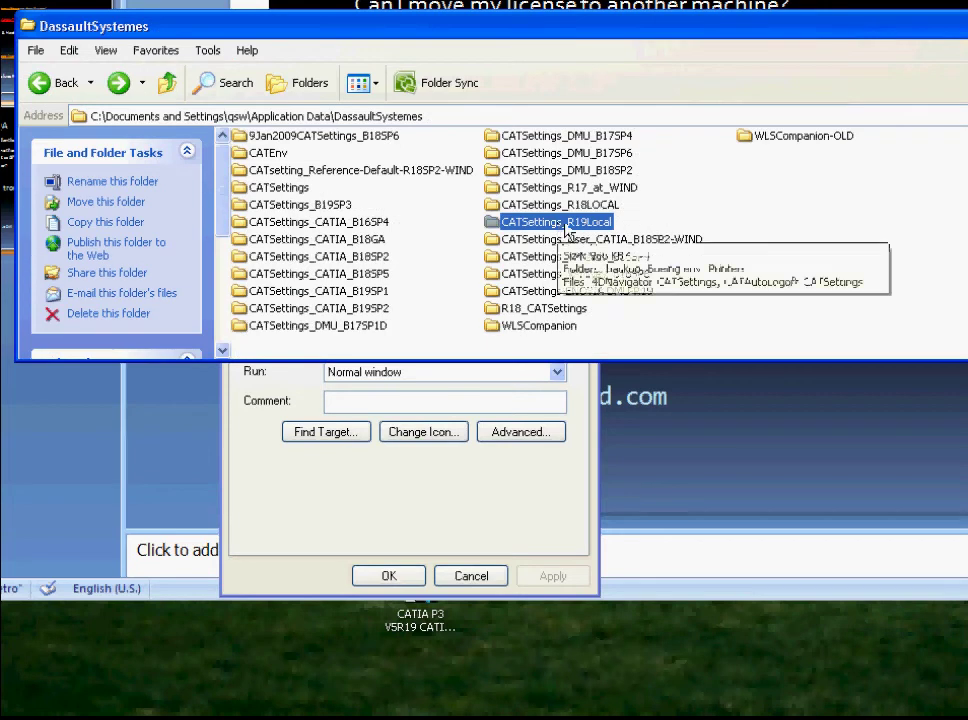
{"action": "double_click", "coordinate": [566, 222]}
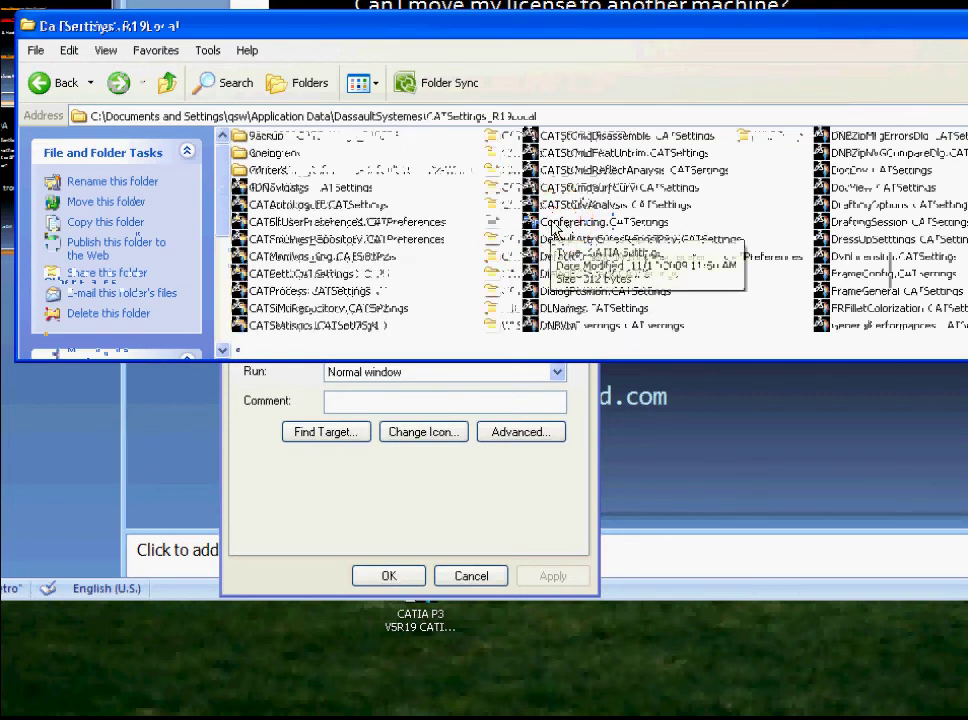
Step: Examine the individual CATSettings and CATPreferences files stored in the CATSettings_R19Local folder
{"action": "left_click", "coordinate": [330, 205]}
{"action": "left_click", "coordinate": [335, 222]}
{"action": "left_click", "coordinate": [330, 239]}
{"action": "left_click", "coordinate": [318, 276]}
{"action": "left_click", "coordinate": [318, 322]}
{"action": "left_click", "coordinate": [597, 156]}
{"action": "left_click", "coordinate": [578, 187]}
{"action": "left_click", "coordinate": [572, 273]}
{"action": "left_click", "coordinate": [580, 290]}
{"action": "left_click", "coordinate": [615, 222]}
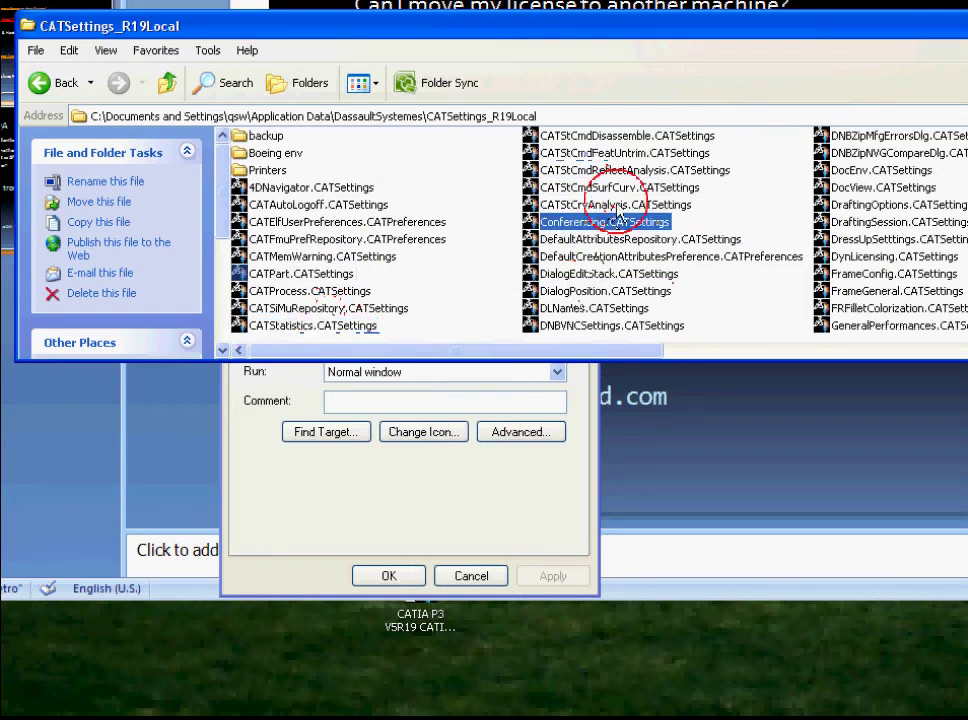
{"action": "left_click", "coordinate": [618, 206]}
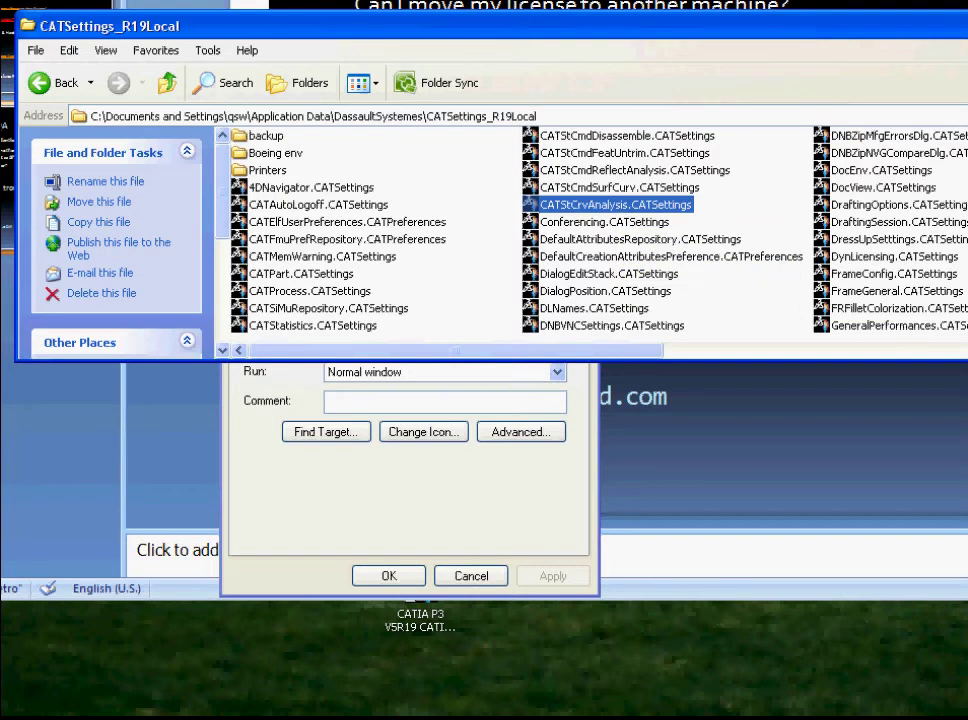
Step: Switch to CATIA V5 and dock the Select toolbar in the same row as the Graphic Properties toolbar
{"action": "left_click", "coordinate": [725, 594]}
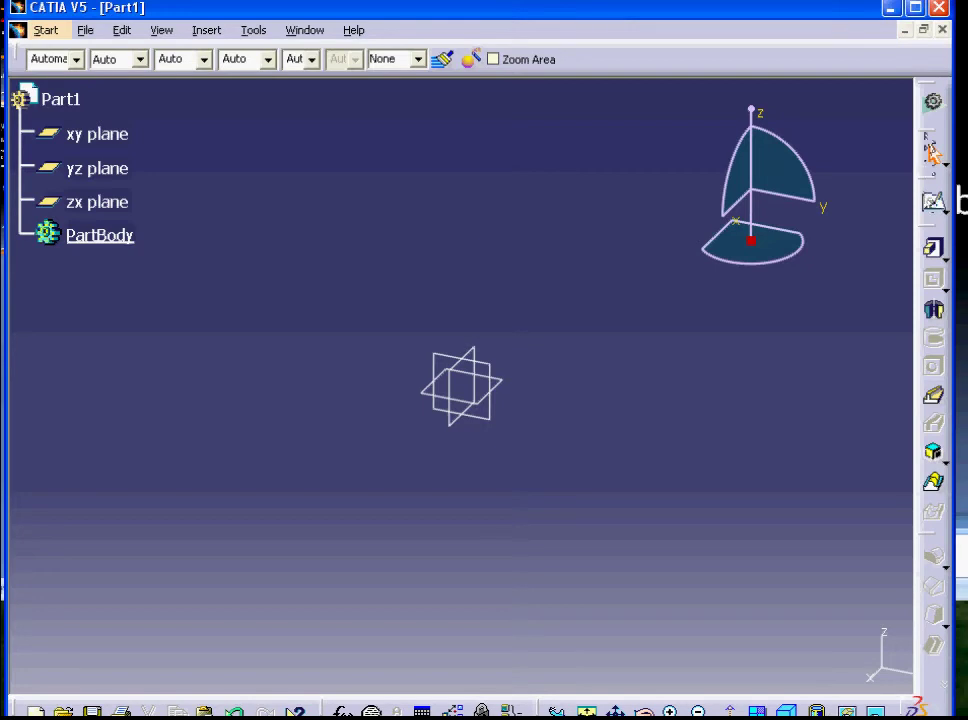
{"action": "left_click_drag", "start_coordinate": [933, 152], "coordinate": [640, 55]}
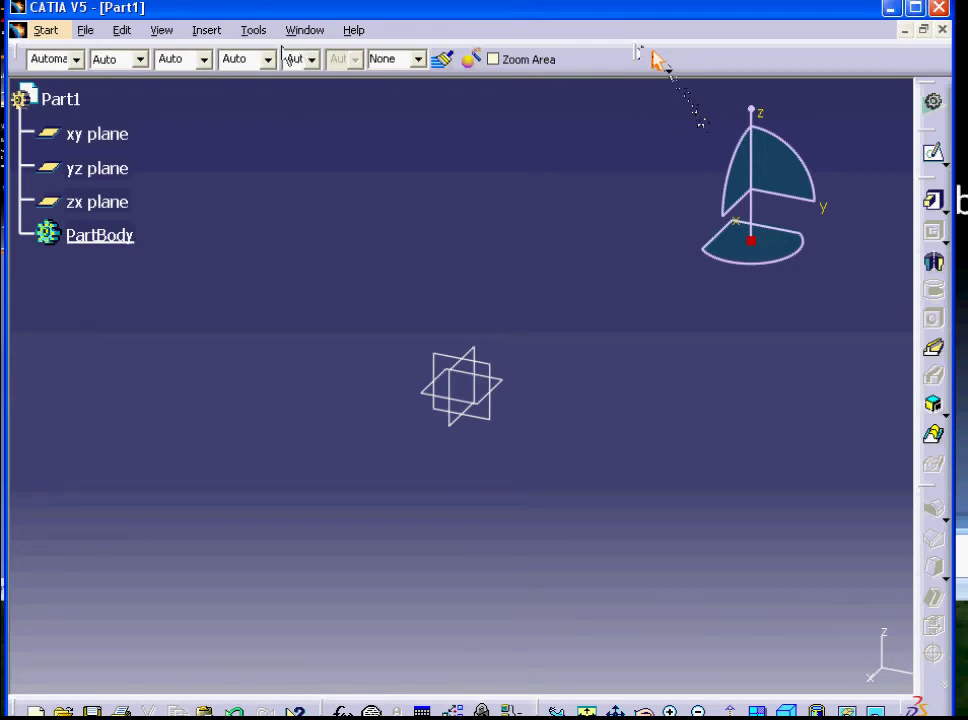
{"action": "left_click", "coordinate": [45, 30]}
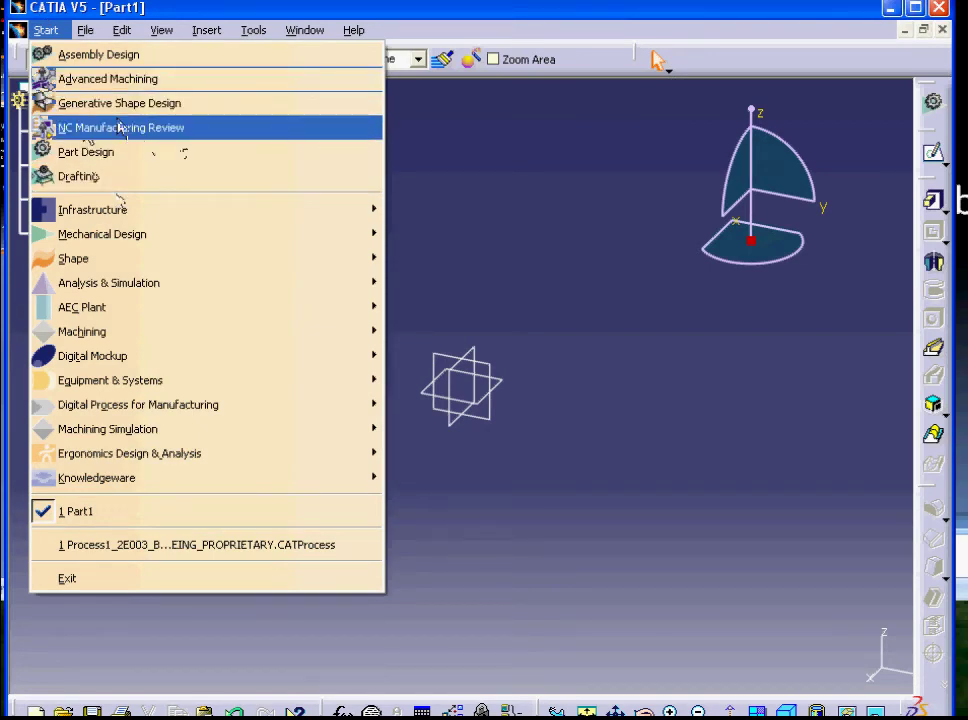
{"action": "left_click", "coordinate": [403, 202]}
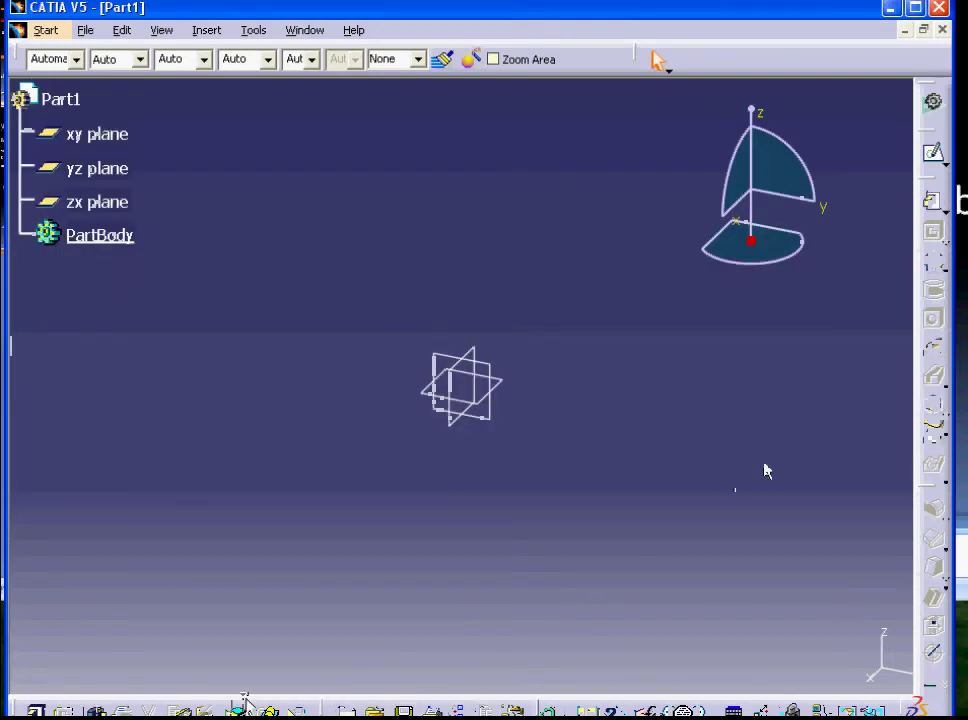
{"action": "left_click", "coordinate": [308, 30]}
{"action": "mouse_move", "coordinate": [206, 30]}
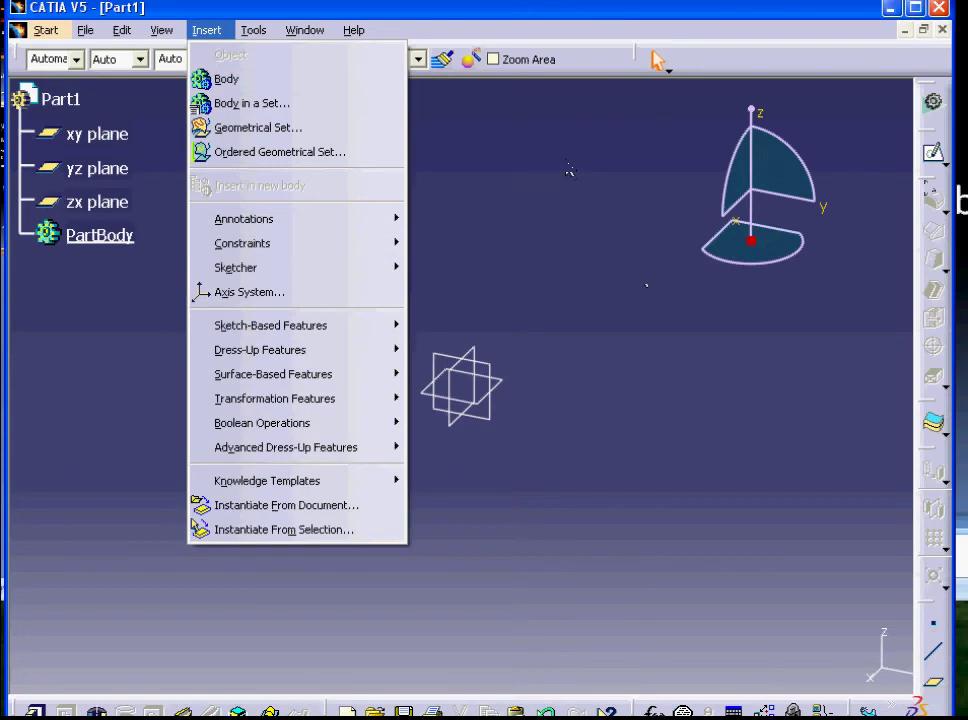
{"action": "left_click", "coordinate": [798, 410]}
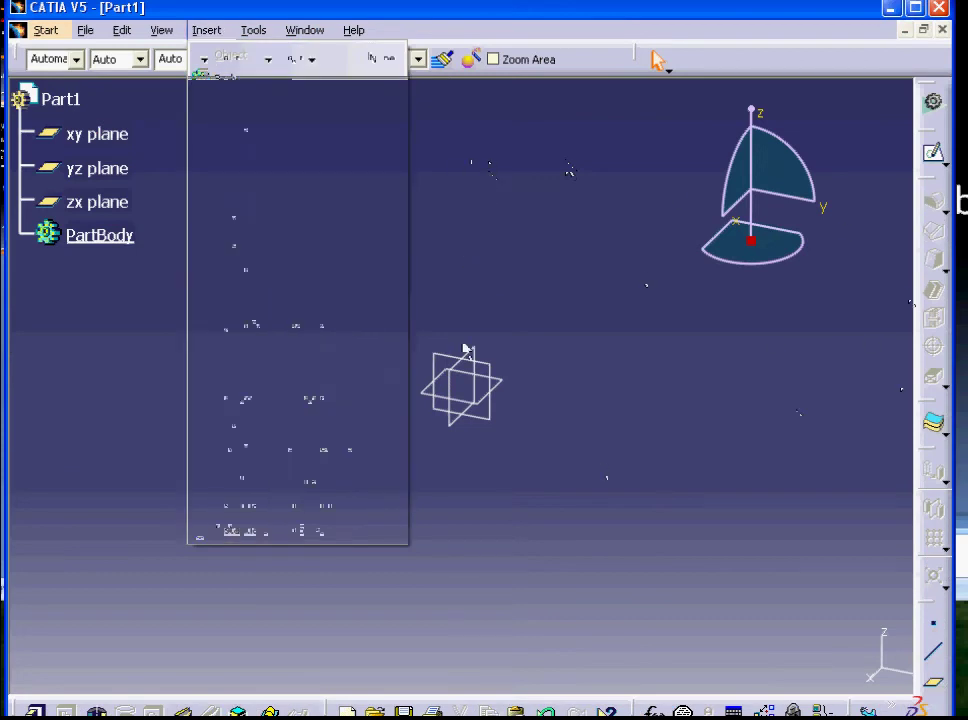
Step: Switch back to the CATSettings_R19Local folder and inspect files such as DialogEditStack, DNBVNCSettings, DraftingSession, FrameConfig and GeneralPerformances
{"action": "left_click", "coordinate": [579, 710]}
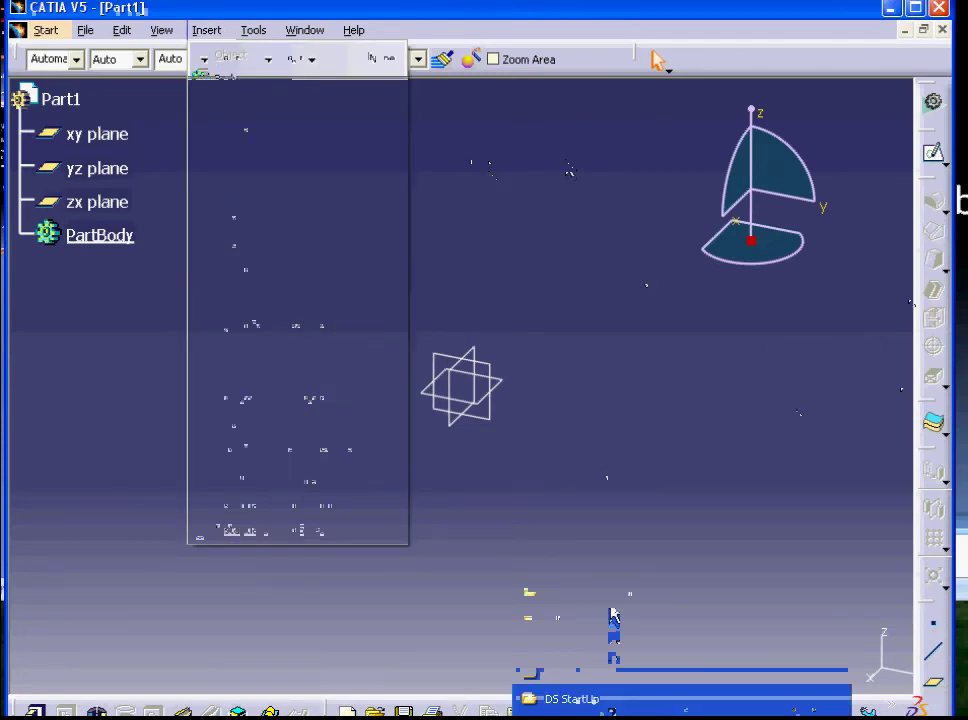
{"action": "left_click", "coordinate": [613, 598]}
{"action": "left_click", "coordinate": [606, 273]}
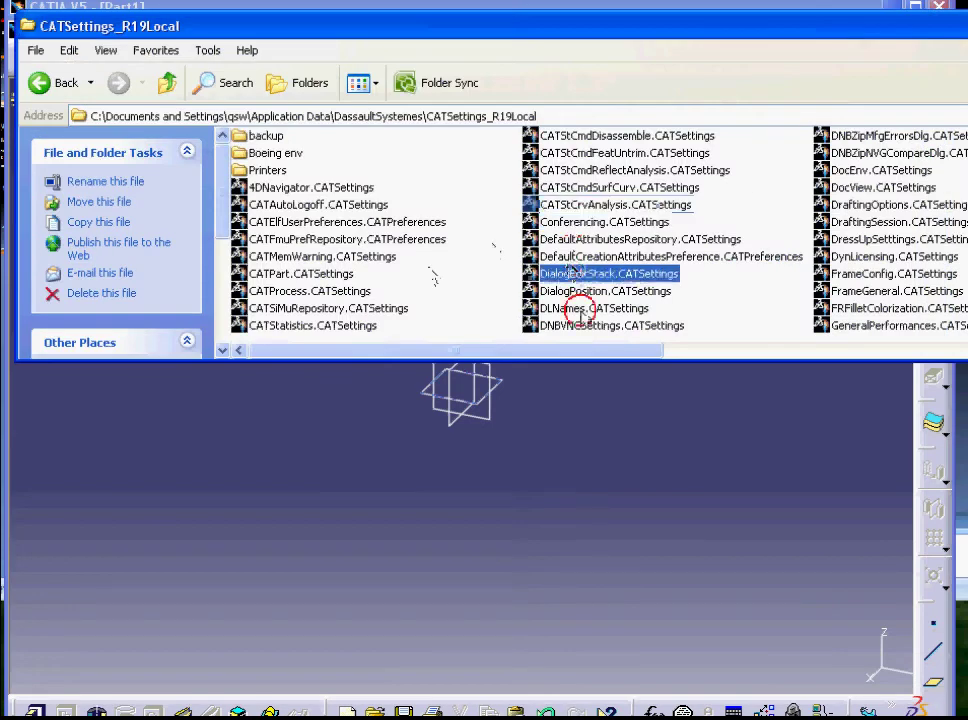
{"action": "left_click", "coordinate": [585, 325]}
{"action": "left_click", "coordinate": [910, 221]}
{"action": "left_click", "coordinate": [901, 273]}
{"action": "left_click", "coordinate": [893, 325]}
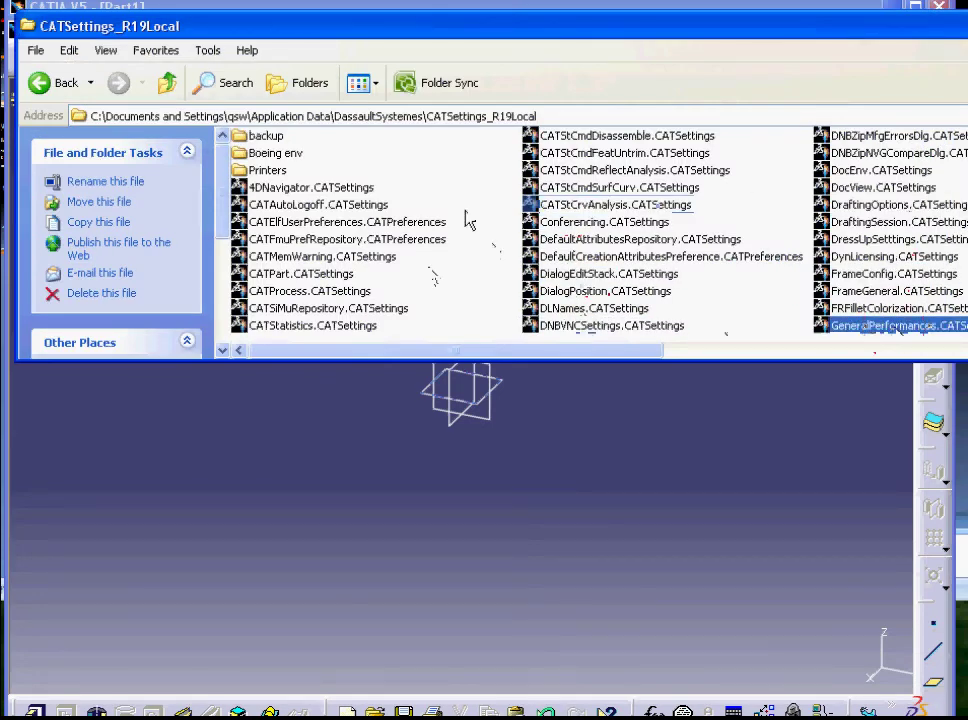
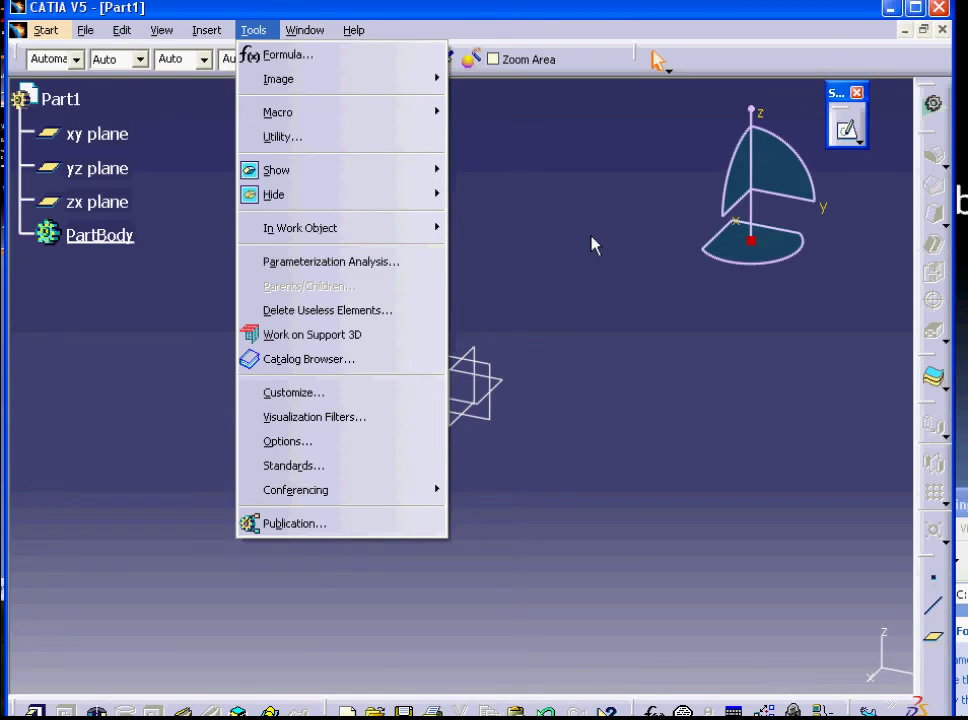
Step: Switch to the CATSettings_R19Local folder and delete all its settings files, keeping the backup, Boeing env and Printers folders
{"action": "left_click_drag", "start_coordinate": [962, 505], "coordinate": [227, 140]}
{"action": "left_click", "coordinate": [250, 292]}
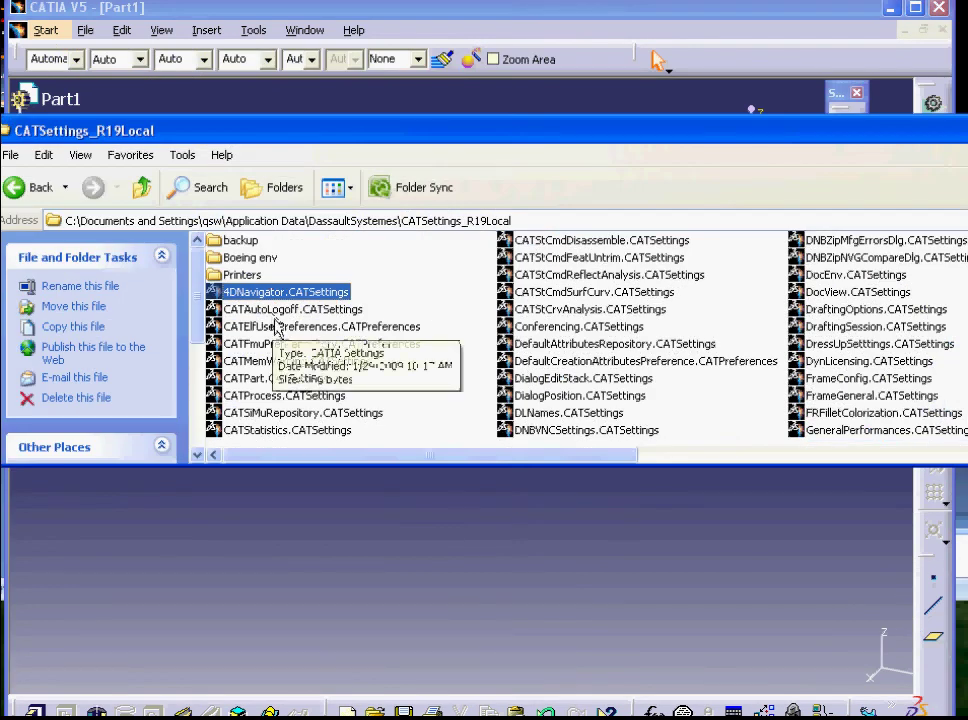
{"action": "key", "text": "ctrl+a"}
{"action": "left_click", "coordinate": [240, 240], "text": "ctrl"}
{"action": "left_click", "coordinate": [248, 257], "text": "ctrl"}
{"action": "left_click", "coordinate": [243, 274], "text": "ctrl"}
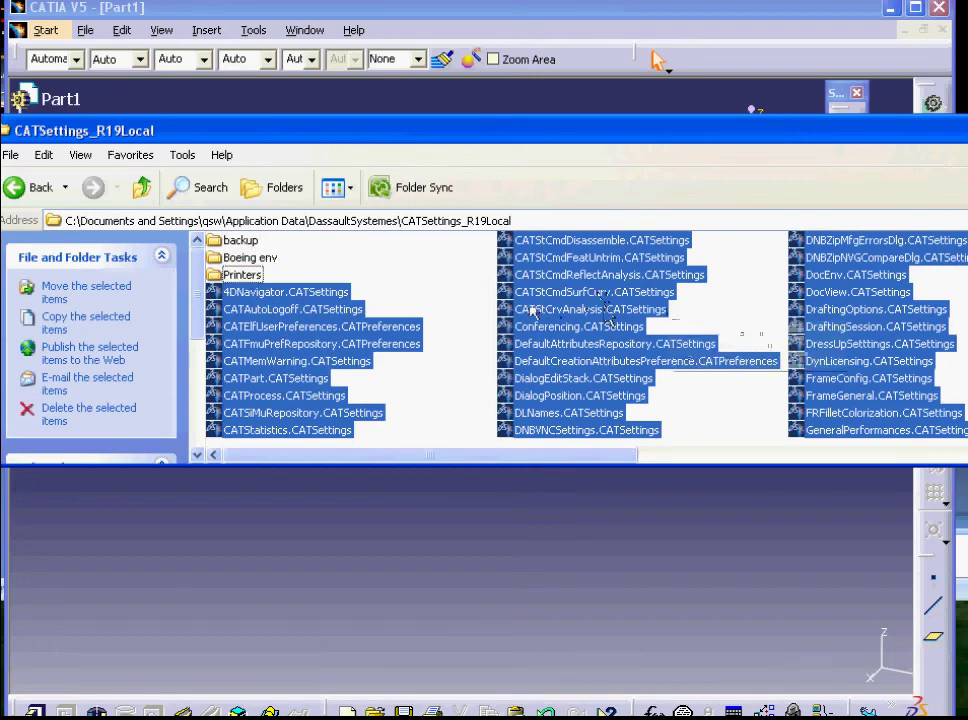
{"action": "key", "text": "Delete"}
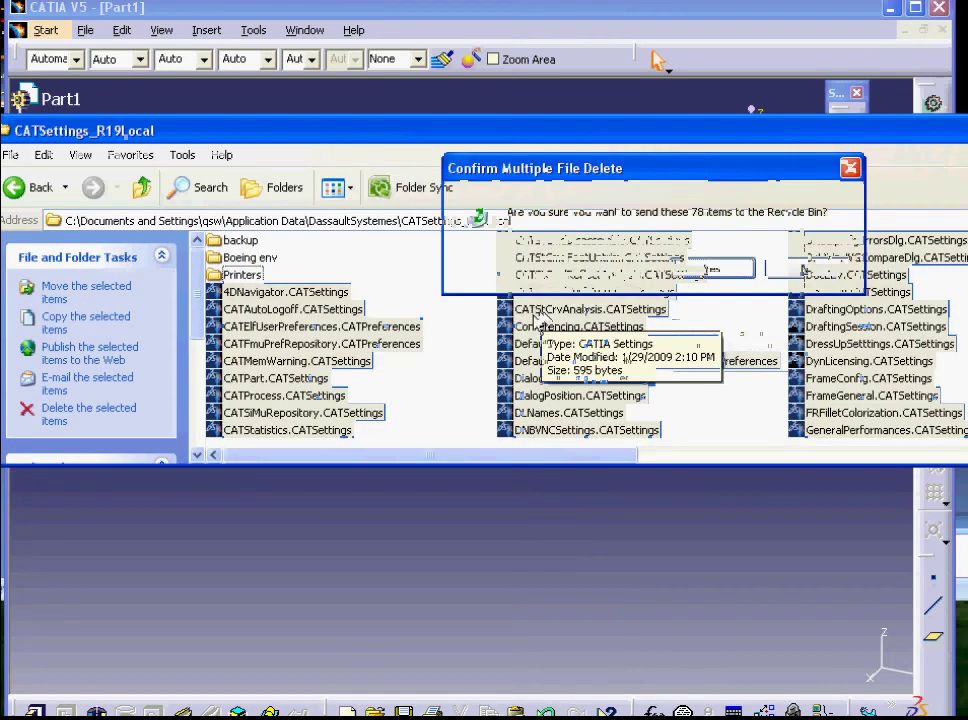
{"action": "left_click", "coordinate": [692, 268]}
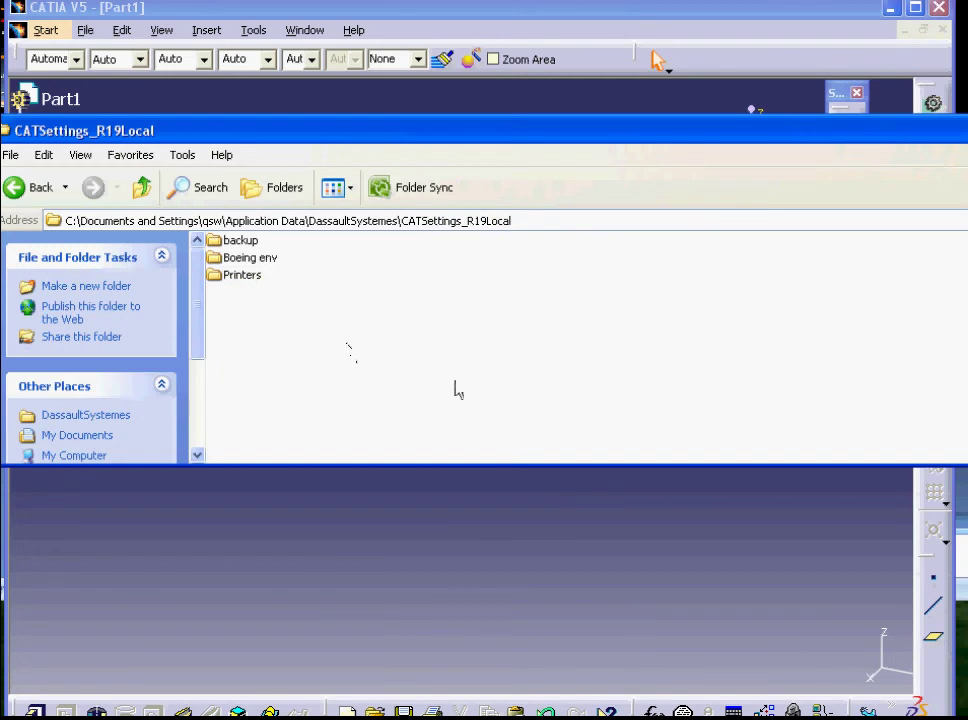
Step: Switch to CATIA V5 and dock the floating Surface-Based Features toolbar in the same row as the Graphic Properties toolbar
{"action": "left_click", "coordinate": [404, 527]}
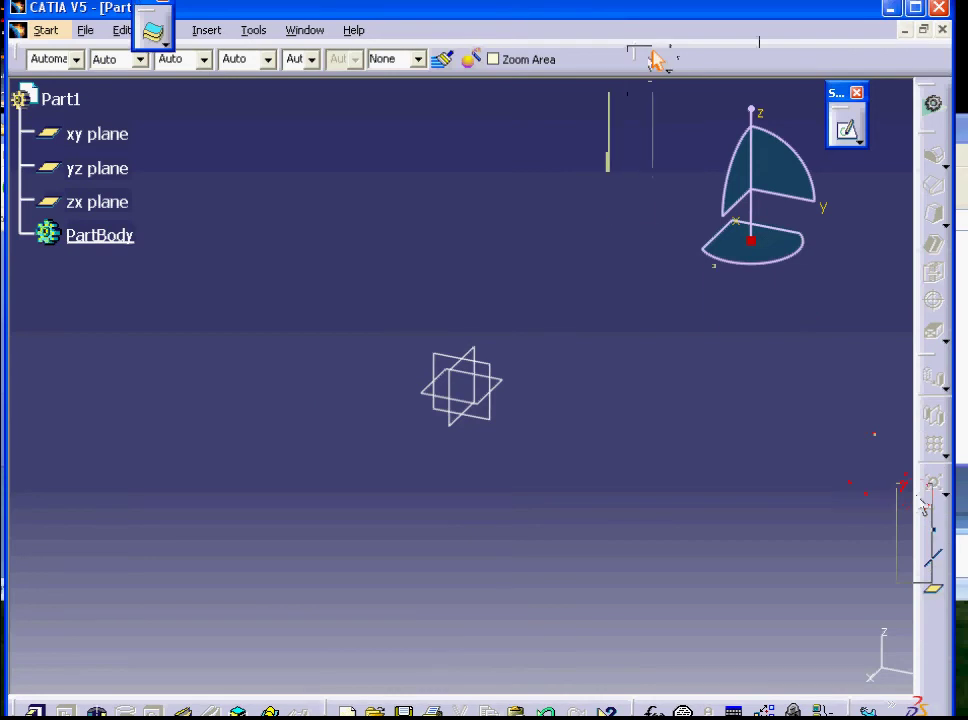
{"action": "left_click_drag", "start_coordinate": [147, 5], "coordinate": [362, 52]}
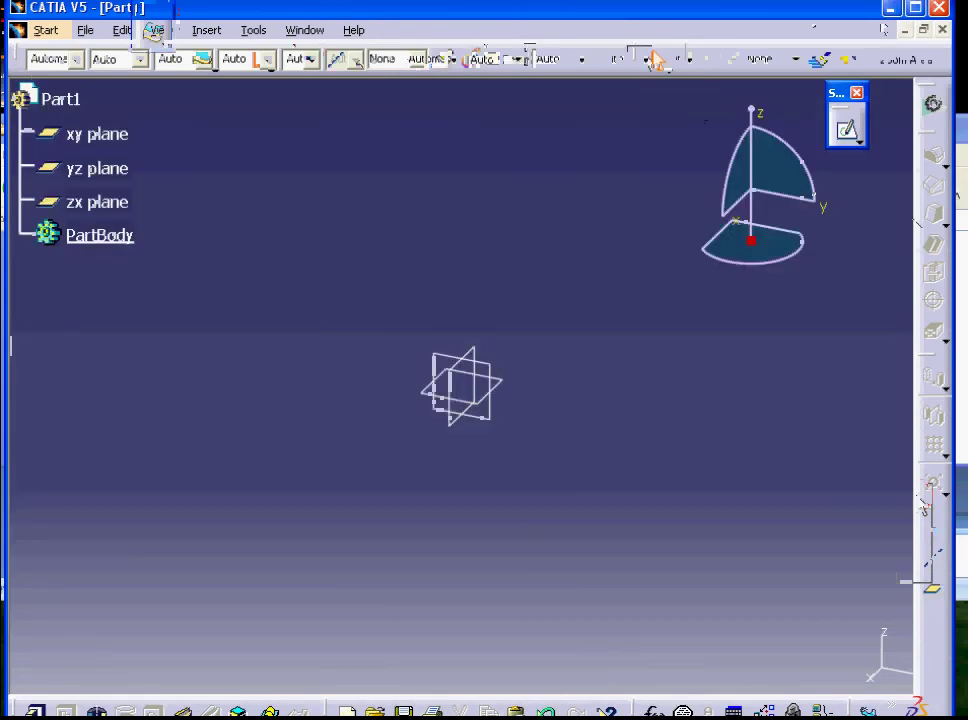
Step: Open the Customize dialog and display its page for managing the current workbench's toolbars
{"action": "right_click", "coordinate": [926, 92]}
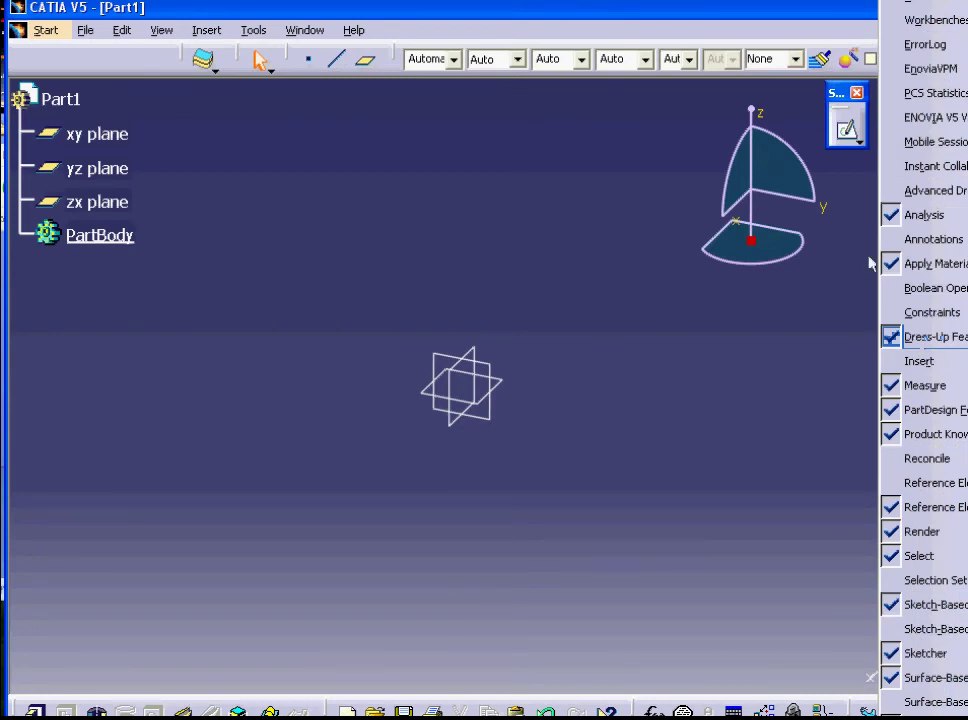
{"action": "left_click", "coordinate": [708, 14]}
{"action": "left_click_drag", "start_coordinate": [708, 14], "coordinate": [708, 0]}
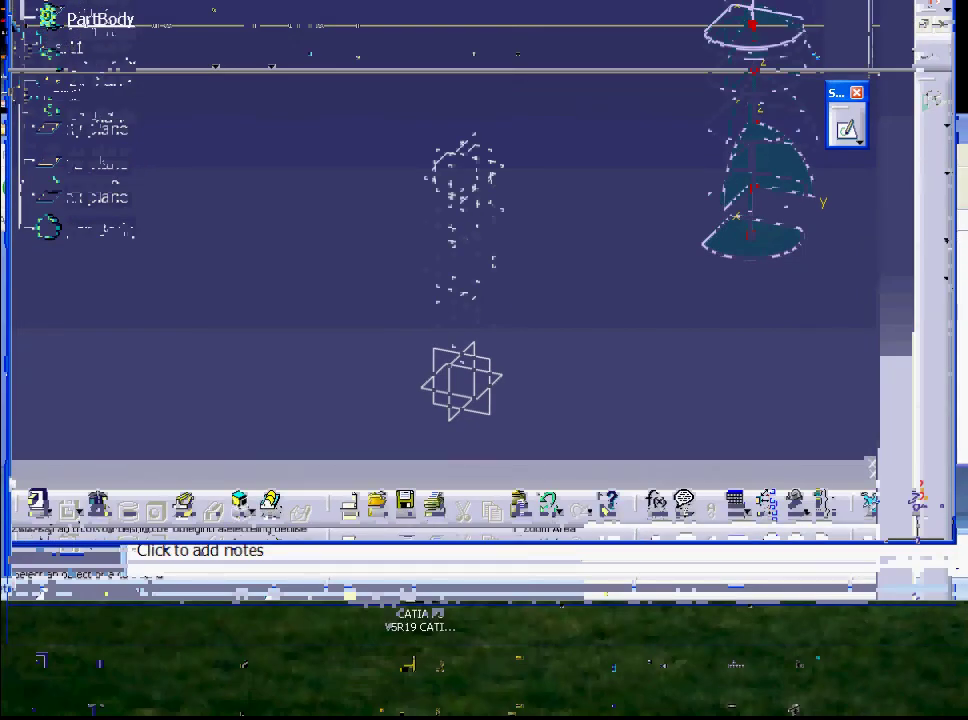
{"action": "right_click", "coordinate": [926, 443]}
{"action": "left_click", "coordinate": [948, 321]}
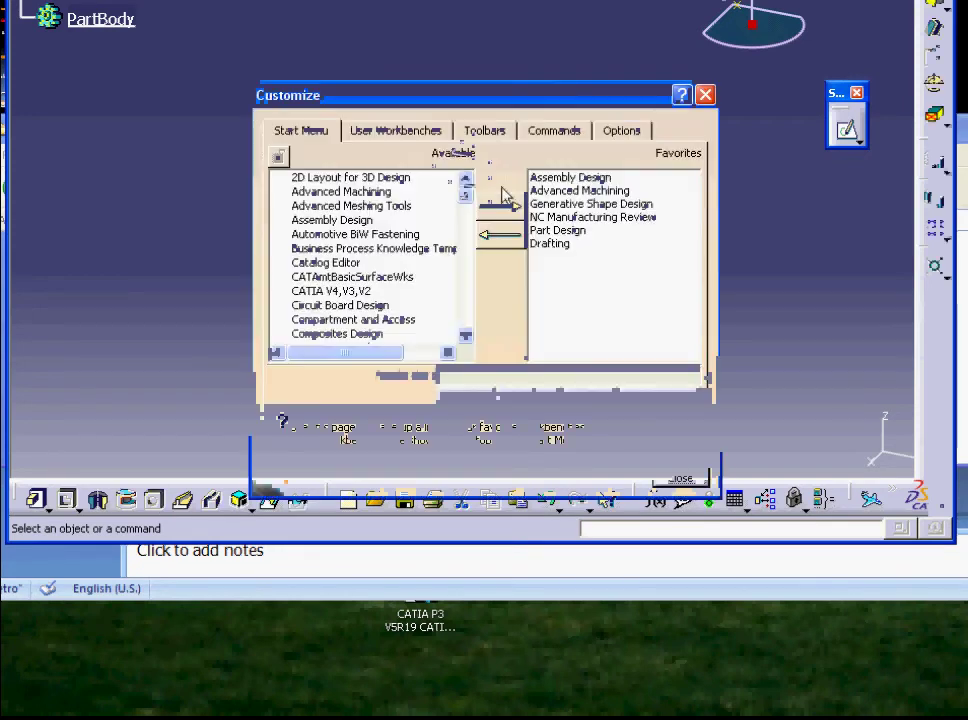
{"action": "left_click", "coordinate": [554, 130]}
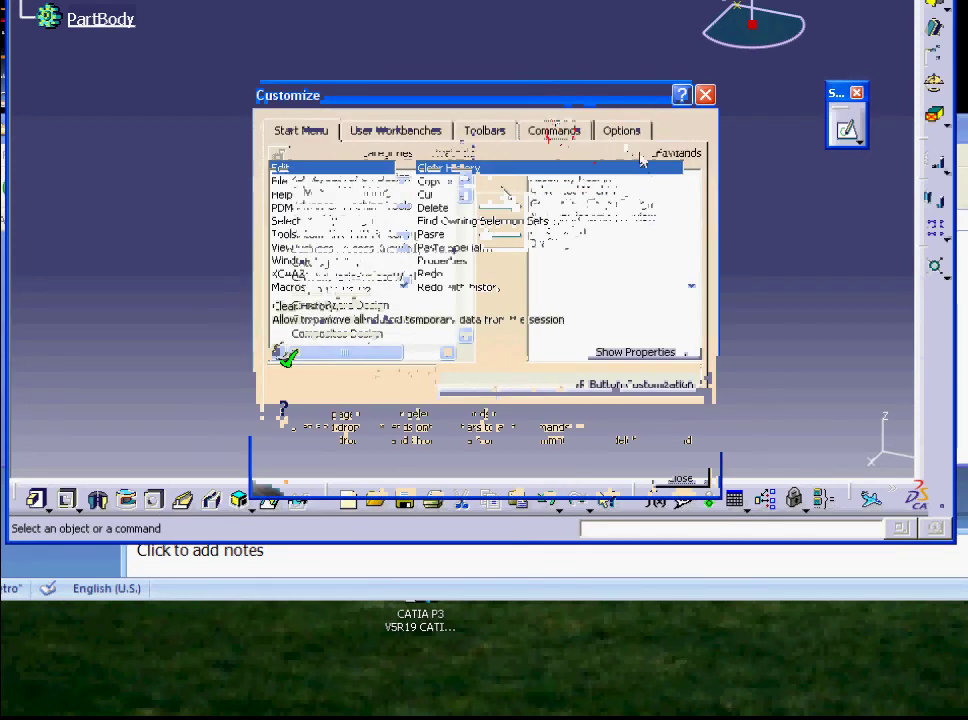
{"action": "left_click", "coordinate": [485, 130]}
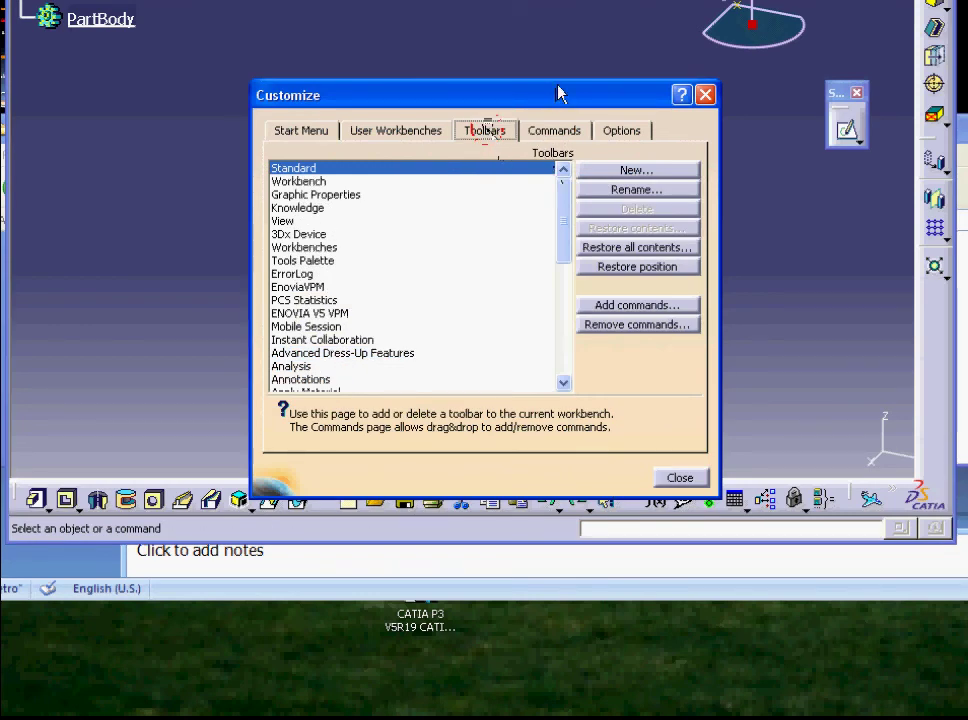
Step: Restore the default position of all toolbars, close the Customize dialog and reposition the CATIA window
{"action": "left_click_drag", "start_coordinate": [557, 87], "coordinate": [525, 0]}
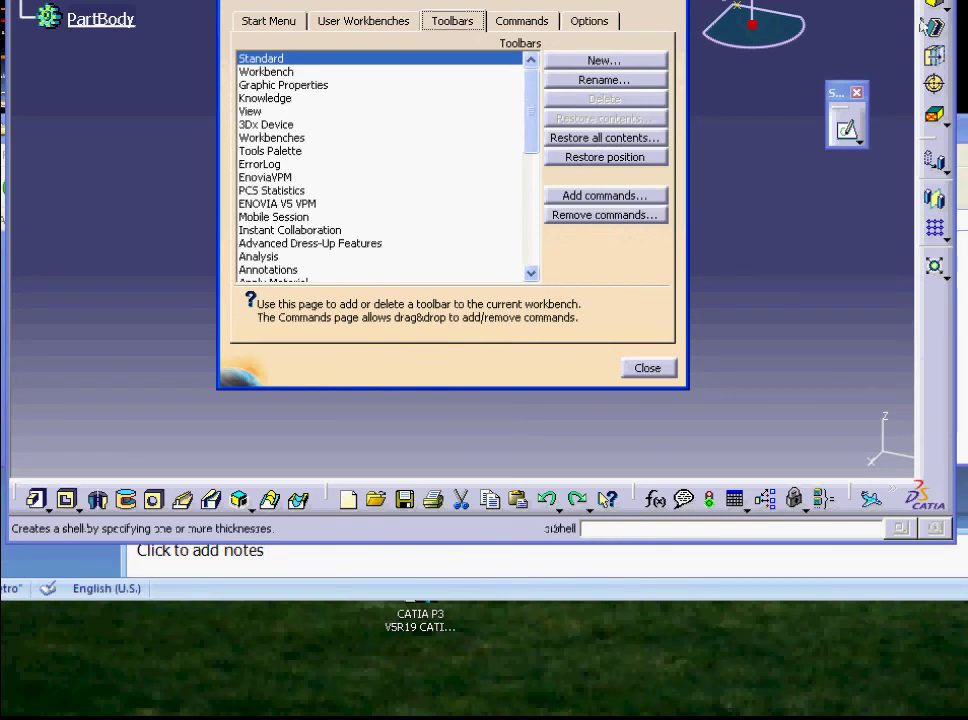
{"action": "left_click", "coordinate": [605, 157]}
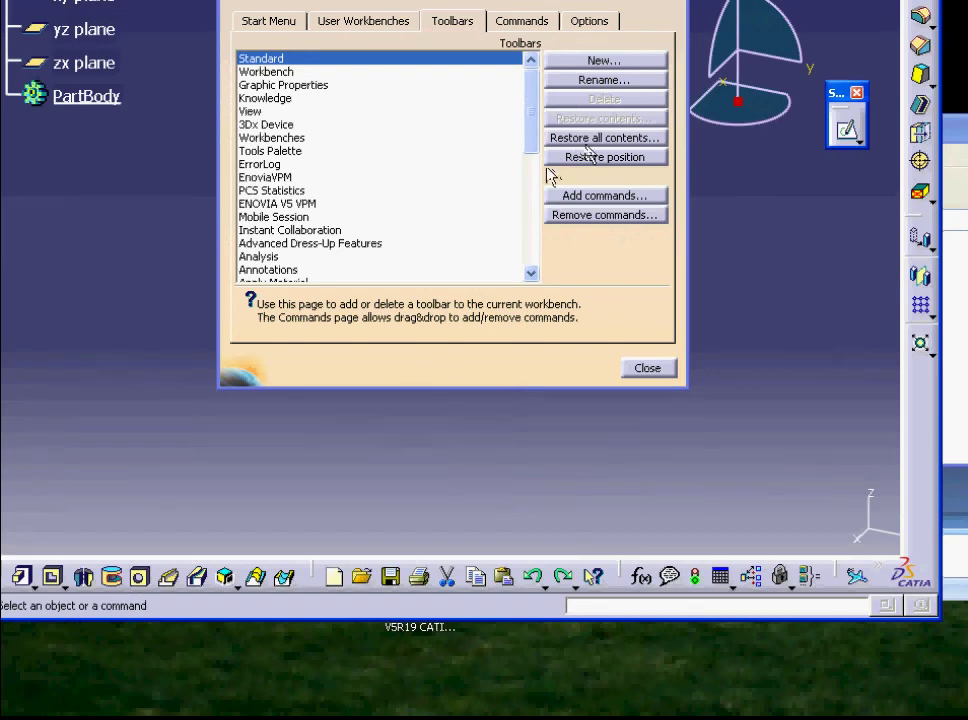
{"action": "left_click", "coordinate": [612, 158]}
{"action": "left_click", "coordinate": [440, 275]}
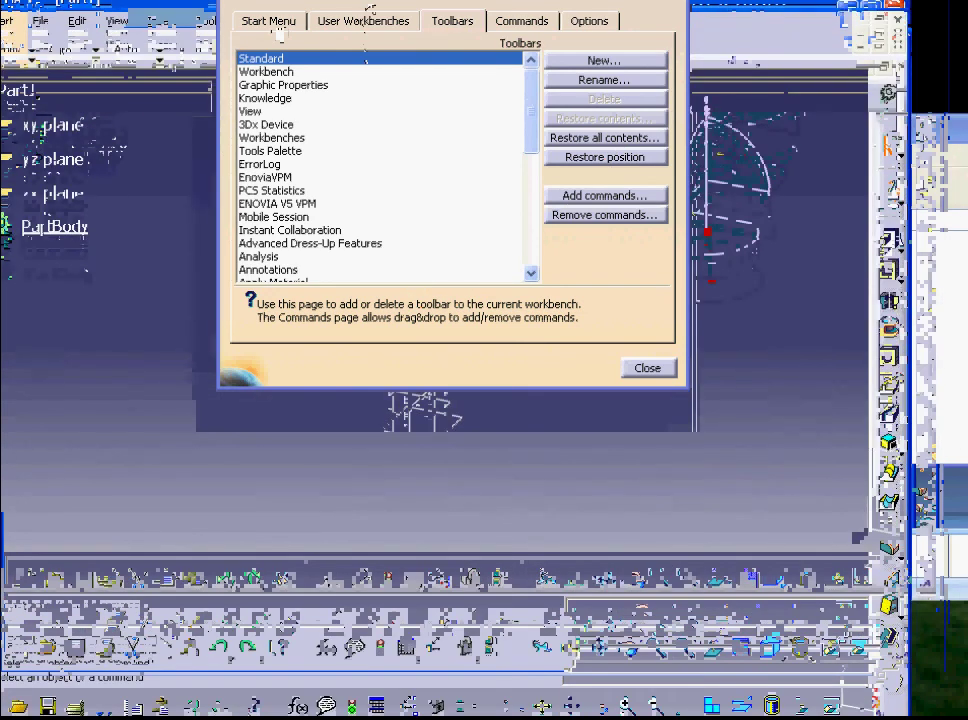
{"action": "left_click_drag", "start_coordinate": [390, 39], "coordinate": [381, 165]}
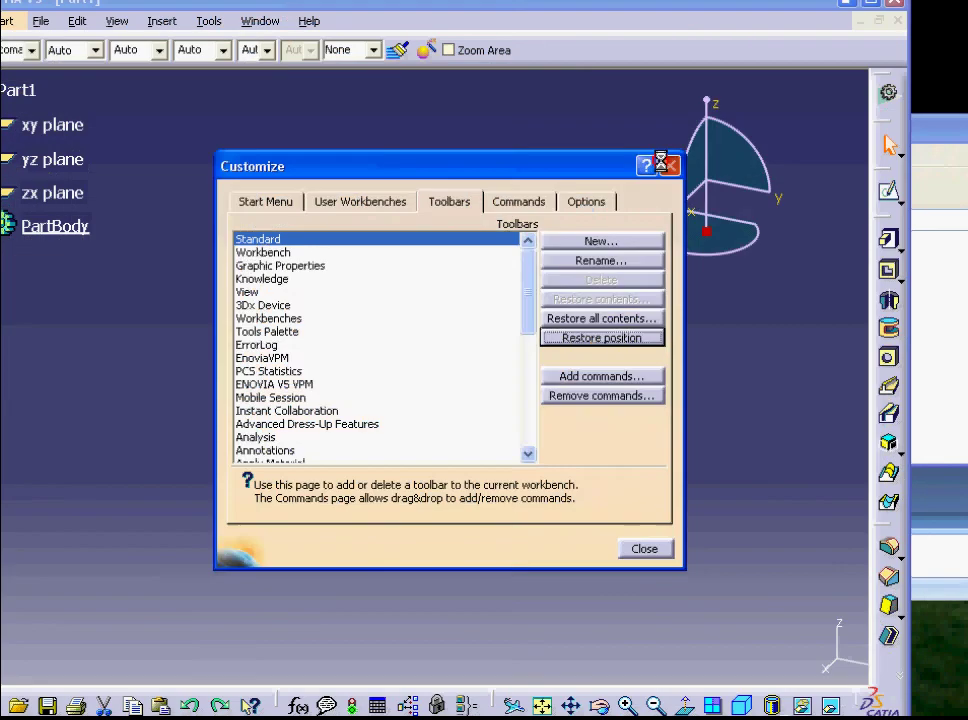
{"action": "left_click", "coordinate": [668, 165]}
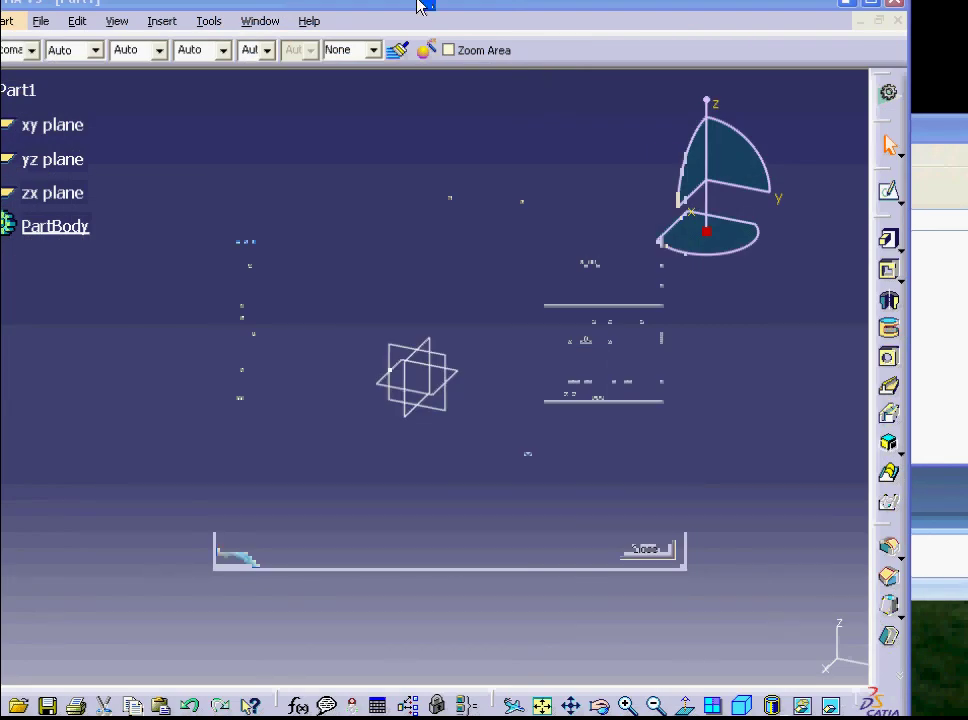
{"action": "left_click_drag", "start_coordinate": [426, 4], "coordinate": [488, 0]}
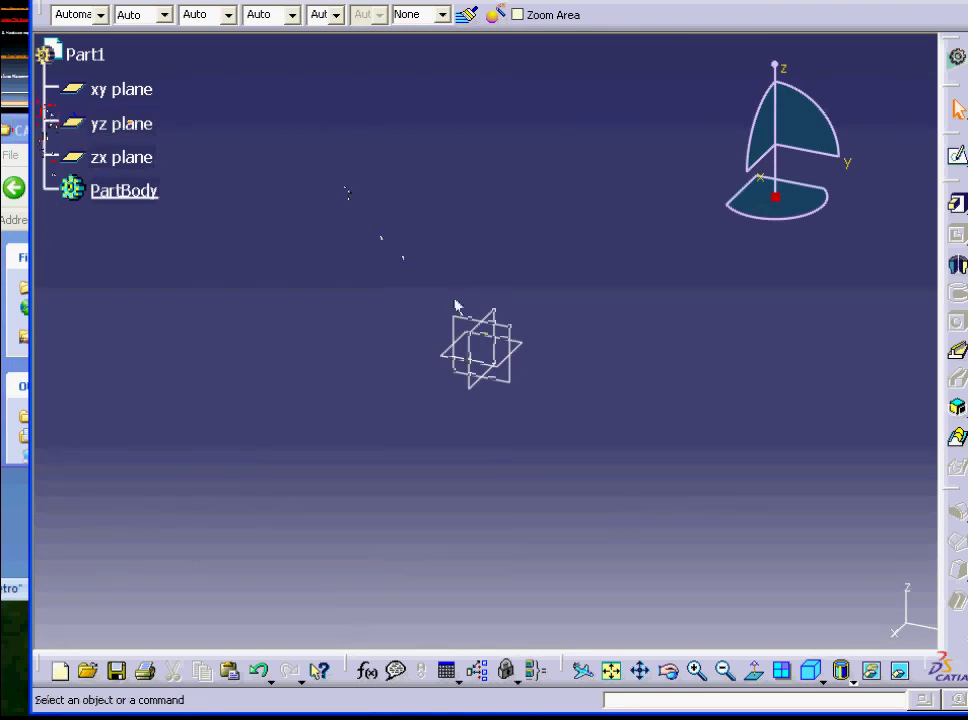
{"action": "left_click", "coordinate": [503, 330]}
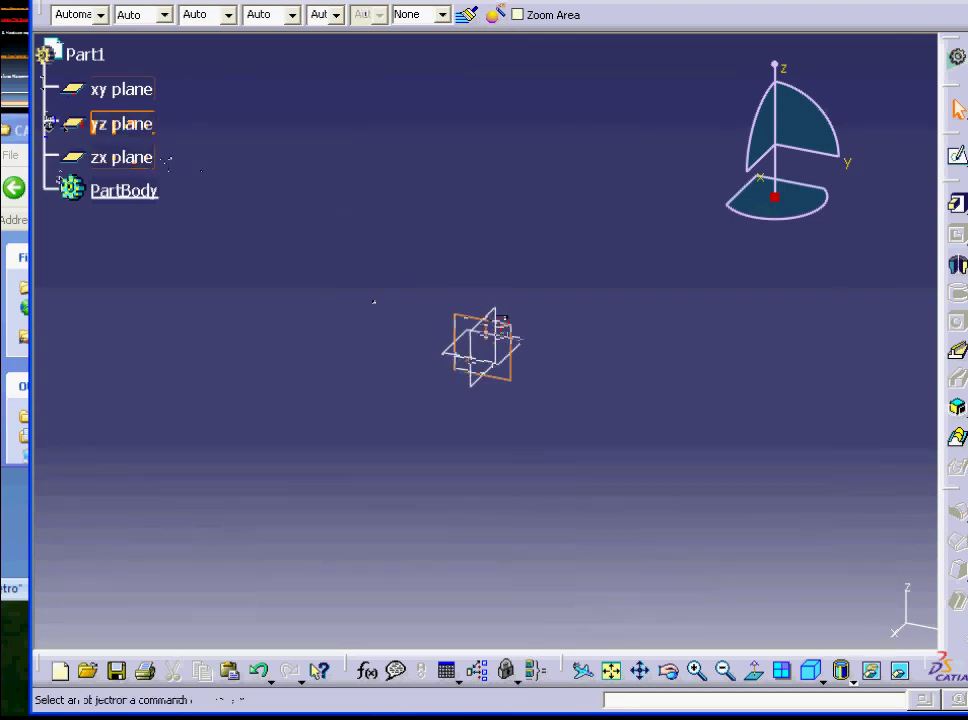
{"action": "left_click", "coordinate": [72, 190]}
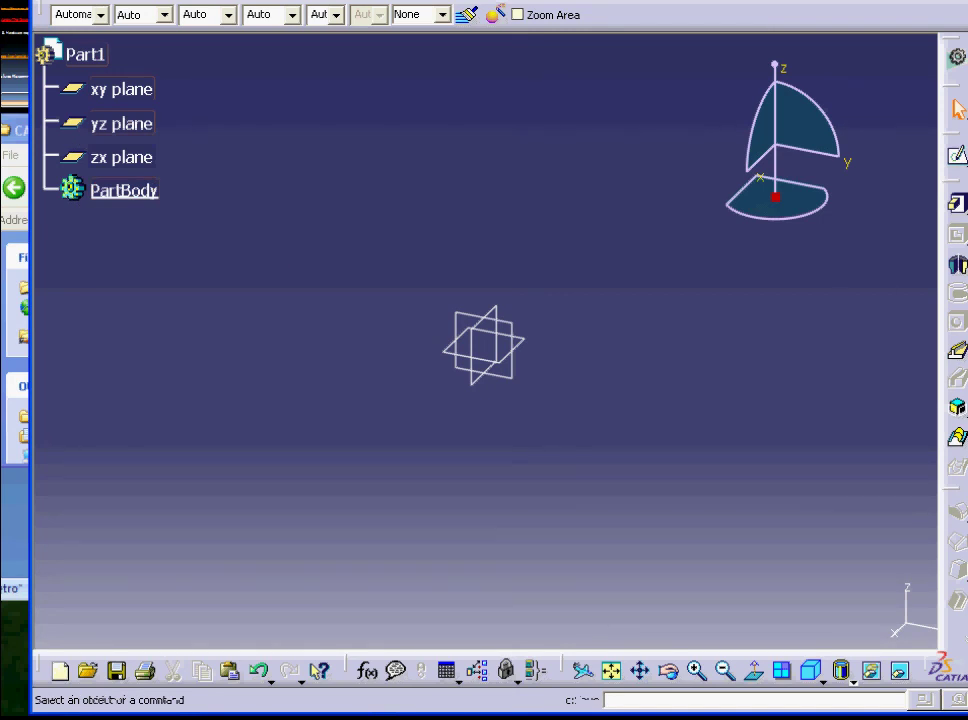
Step: Switch to the CATSettings_R19Local folder and inspect CATDesSettingsCmd.CATPreferences, DraftingSession.CATSettings and FrameGeneral.CATSettings
{"action": "key", "text": "alt+Tab"}
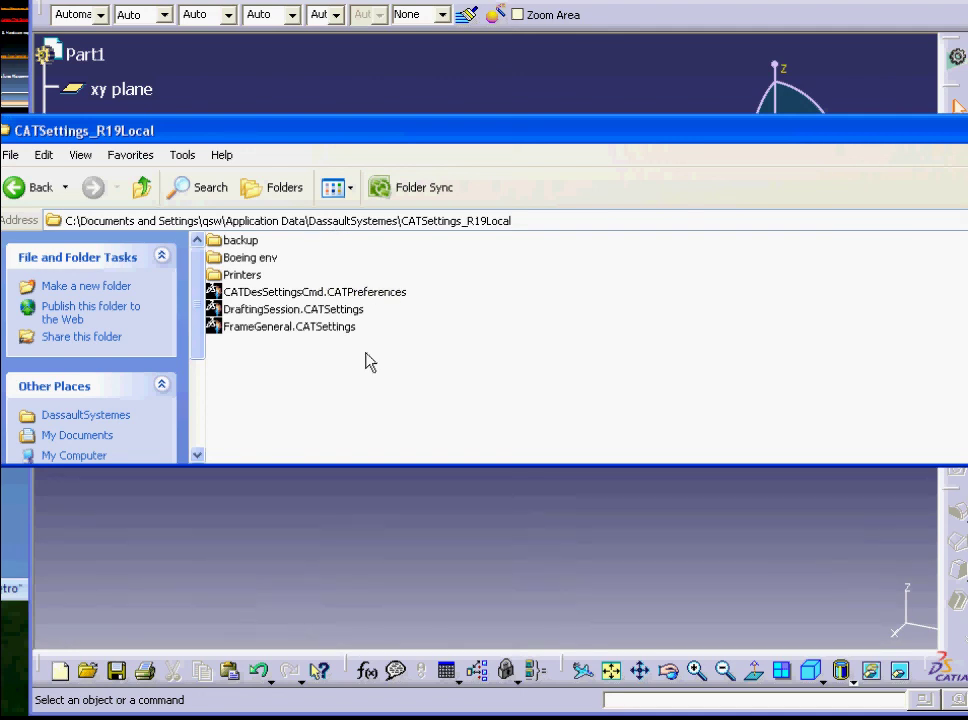
{"action": "mouse_move", "coordinate": [346, 336]}
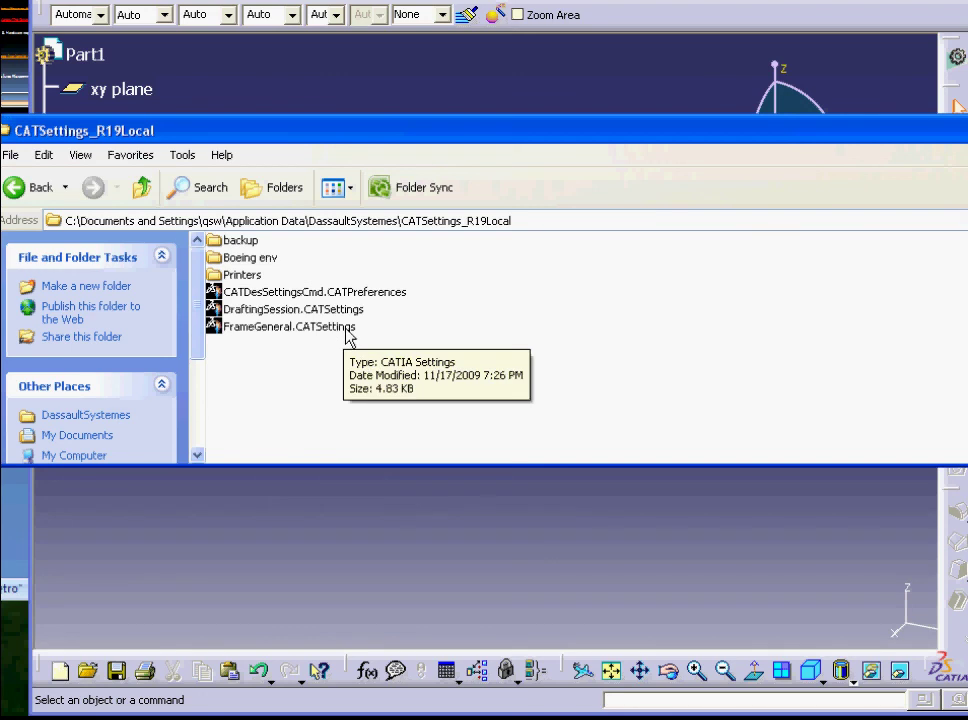
{"action": "left_click_drag", "start_coordinate": [338, 380], "coordinate": [243, 241]}
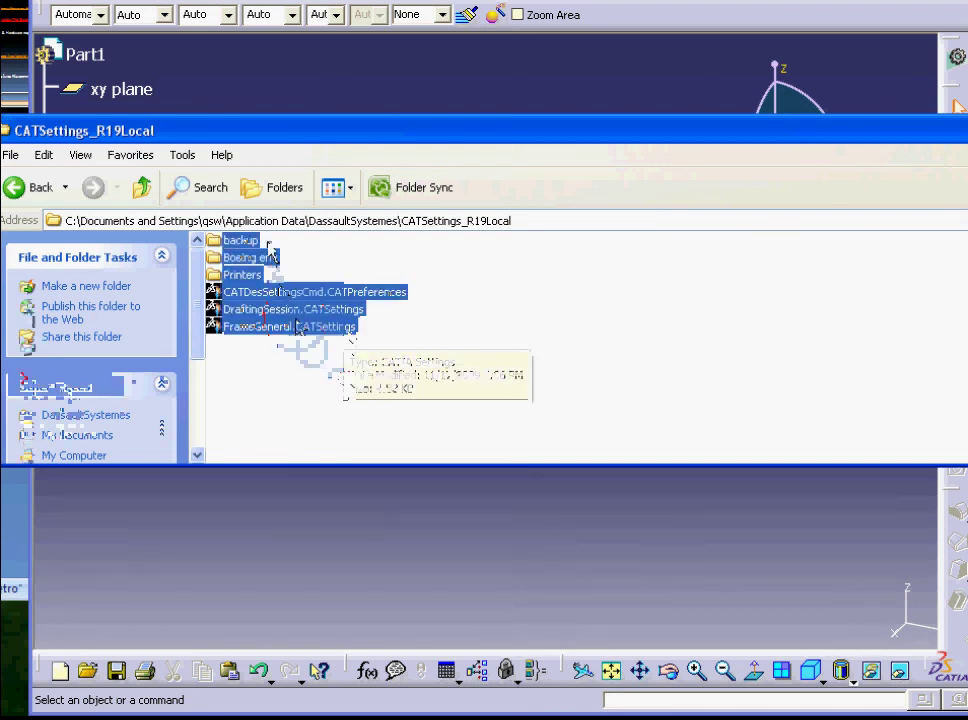
{"action": "left_click_drag", "start_coordinate": [366, 385], "coordinate": [315, 298]}
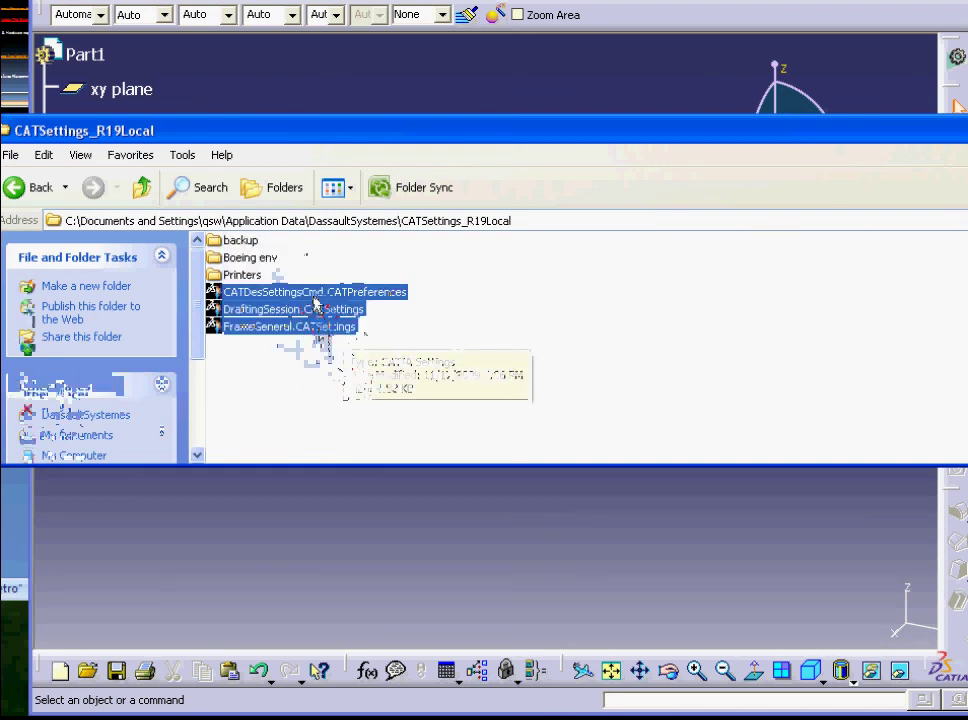
{"action": "left_click", "coordinate": [349, 328]}
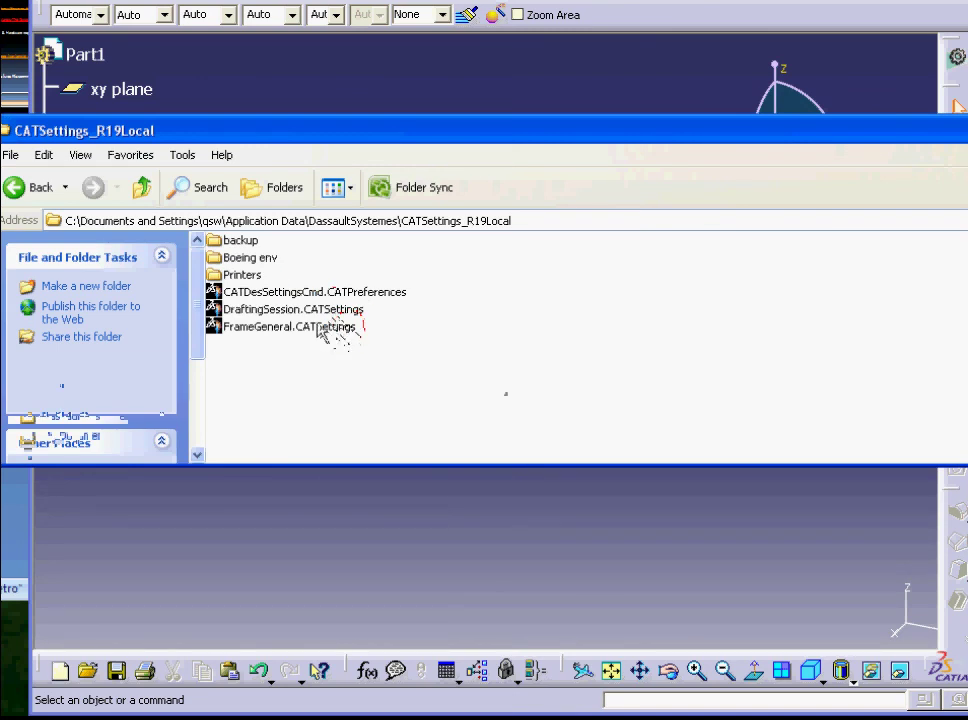